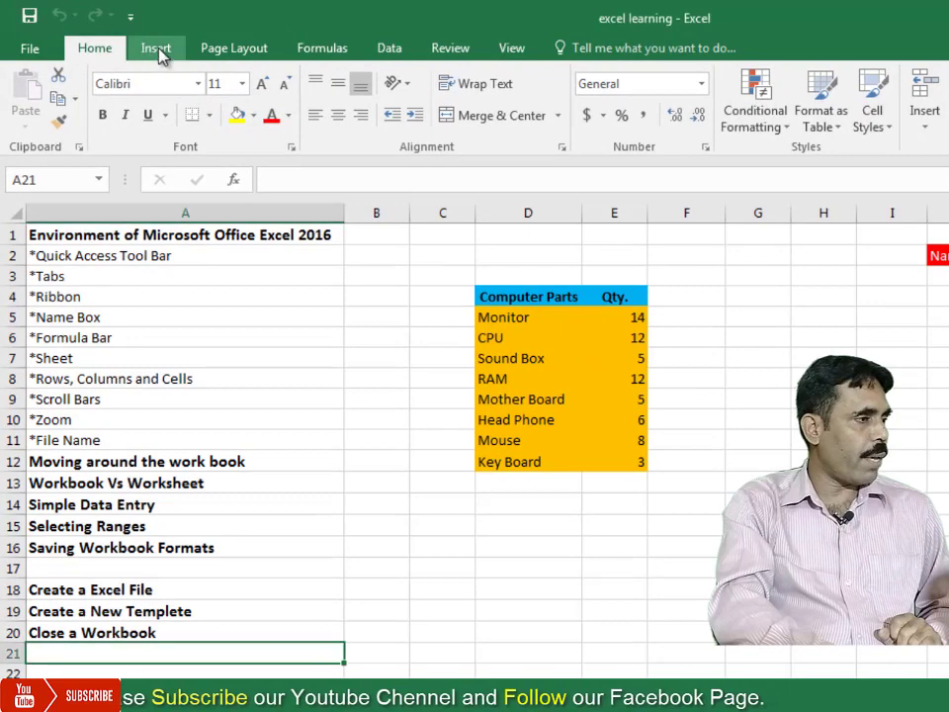
Step: Look through the Formulas and Insert ribbon tabs, returning to Home each time
{"action": "left_click", "coordinate": [336, 51]}
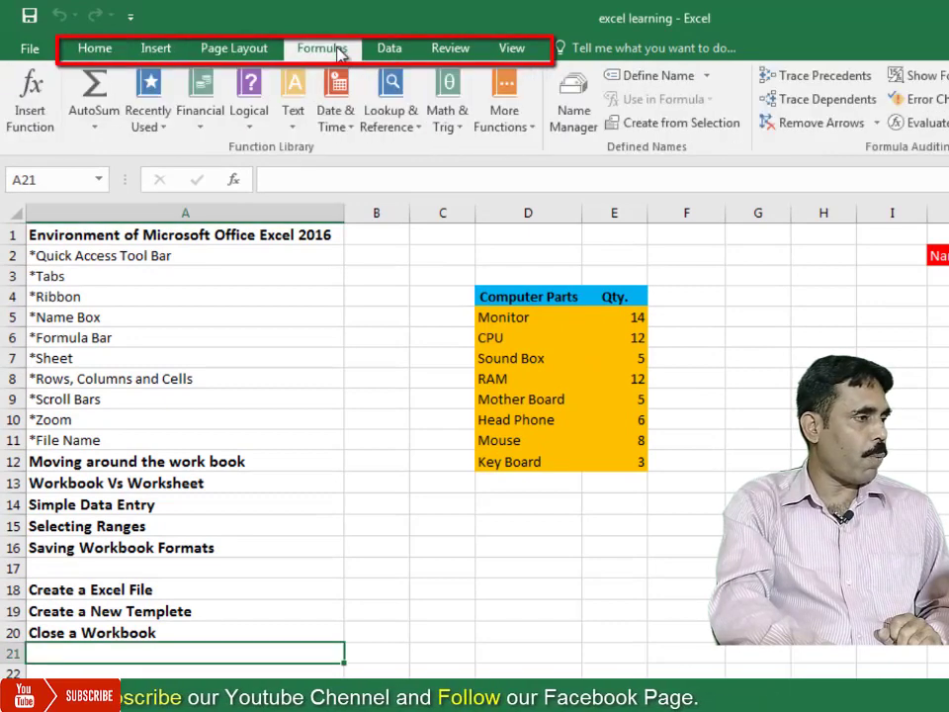
{"action": "left_click", "coordinate": [96, 52]}
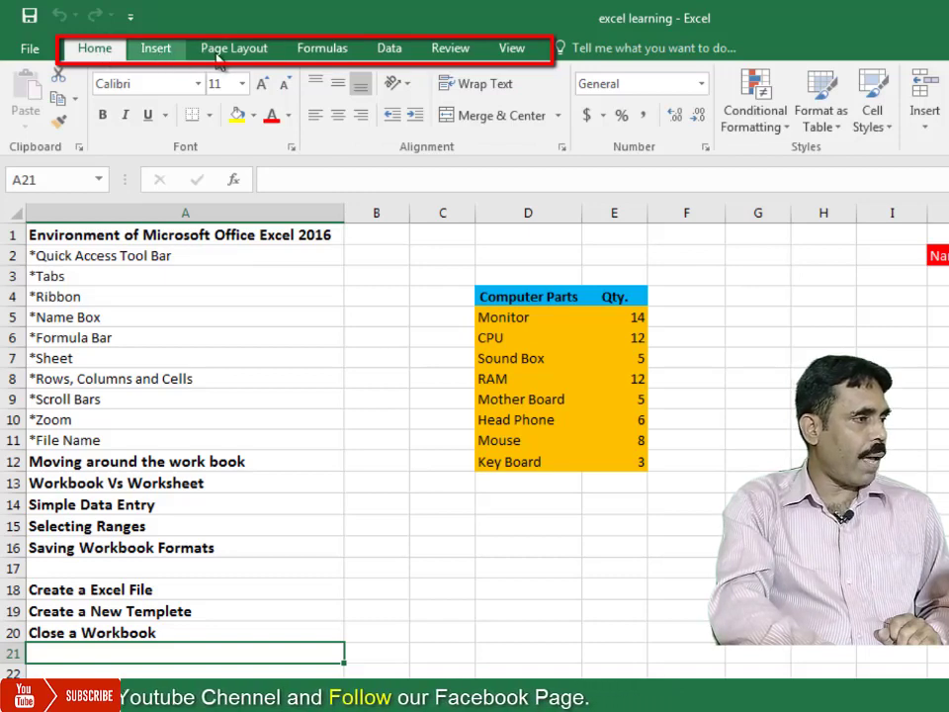
{"action": "left_click", "coordinate": [158, 49]}
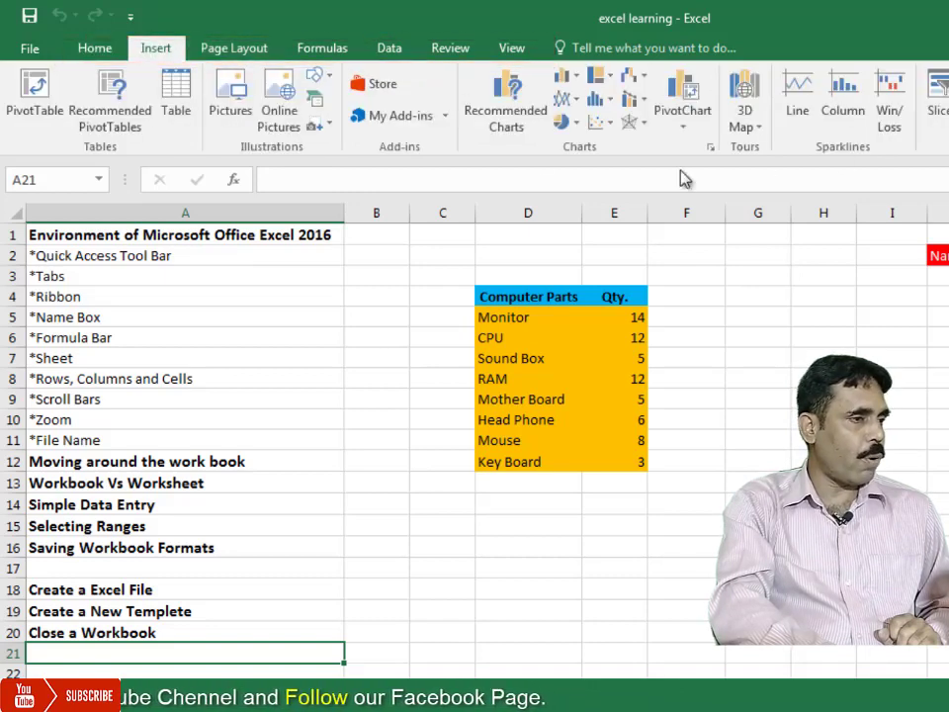
{"action": "left_click", "coordinate": [81, 48]}
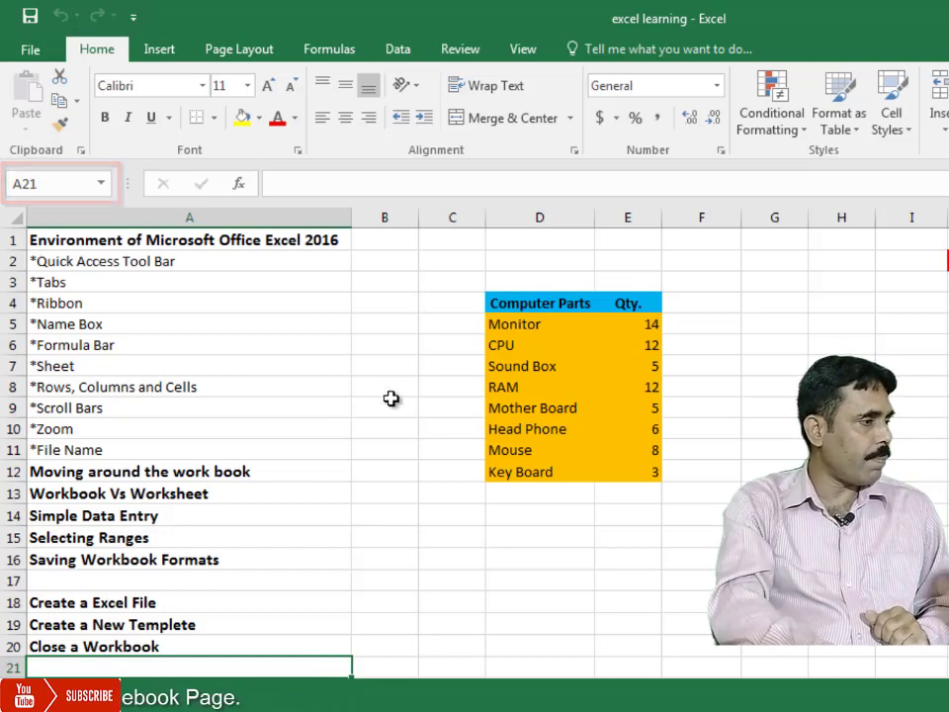
Step: Select cells B3, H7, C2, D8, F13 and J12, entering edit mode in C2
{"action": "left_click", "coordinate": [376, 276]}
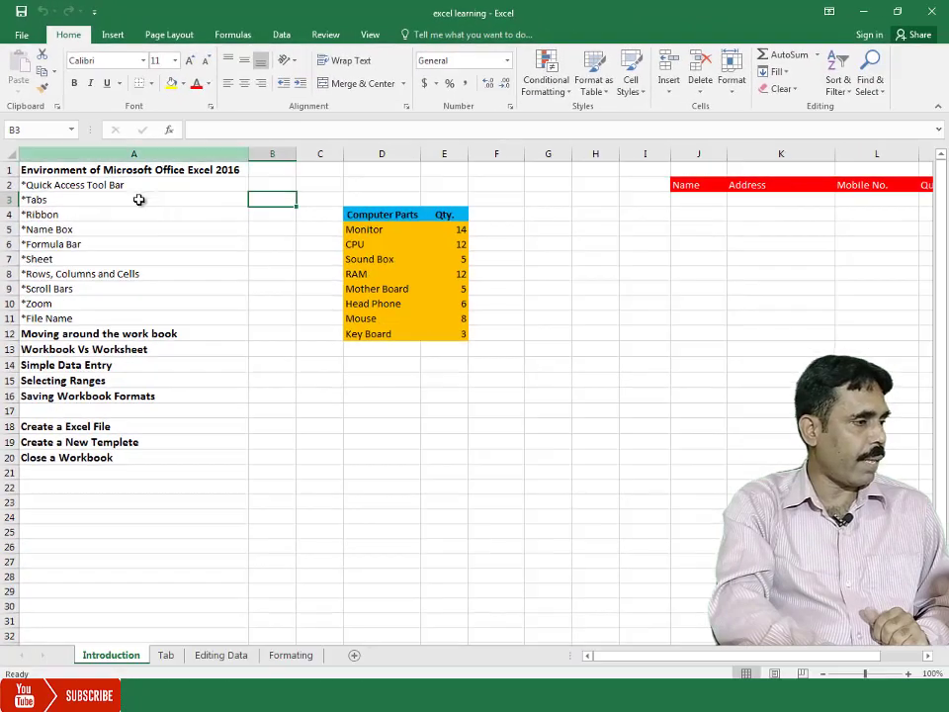
{"action": "left_click", "coordinate": [601, 262]}
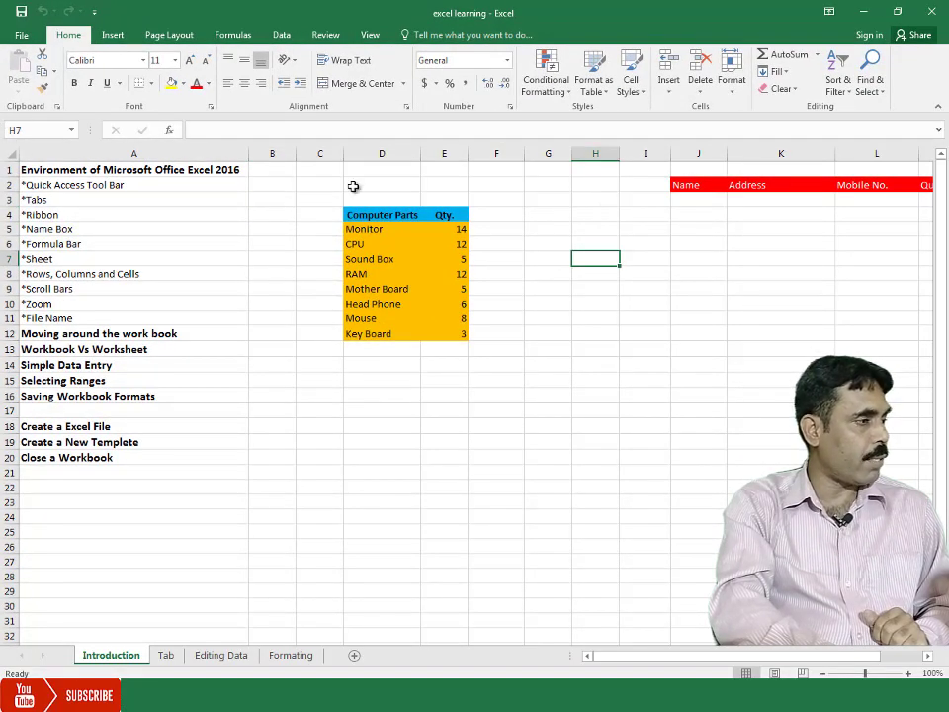
{"action": "left_click", "coordinate": [311, 181]}
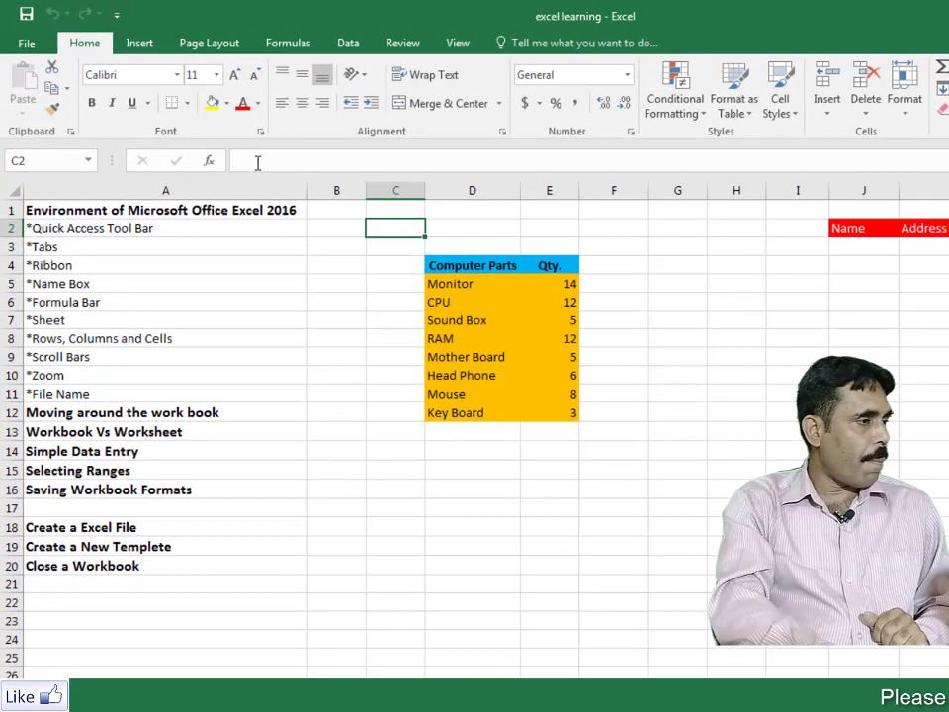
{"action": "left_click", "coordinate": [257, 162]}
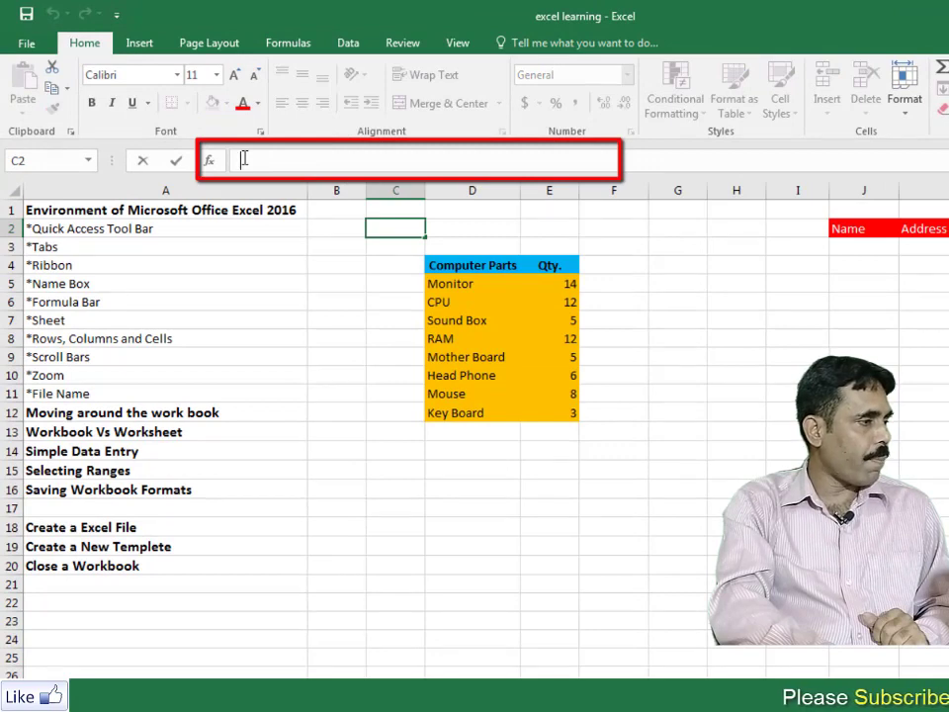
{"action": "left_click", "coordinate": [485, 336]}
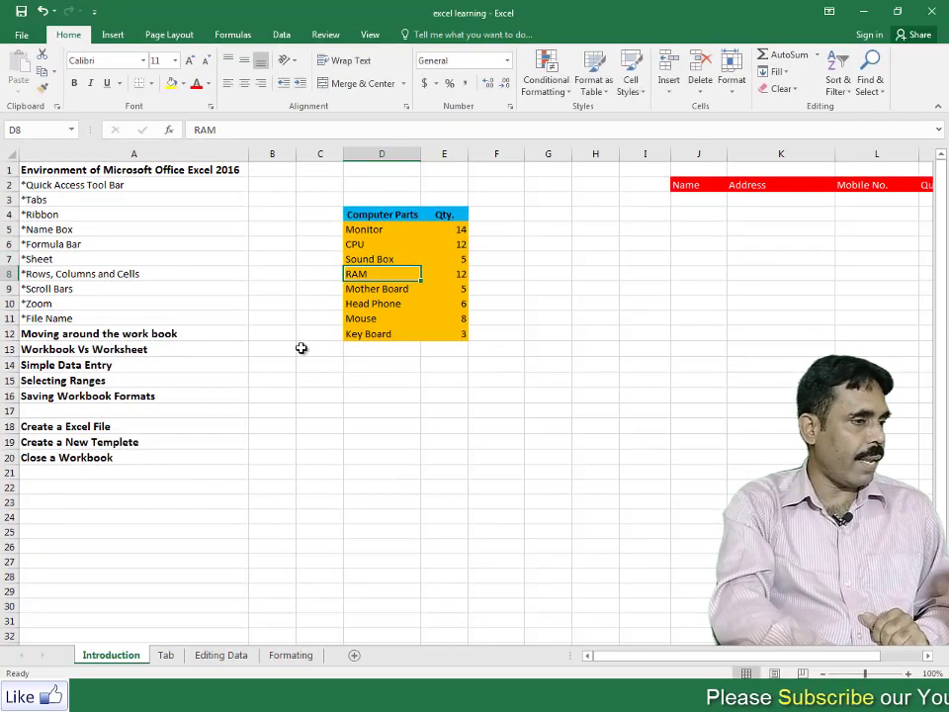
{"action": "left_click", "coordinate": [502, 350]}
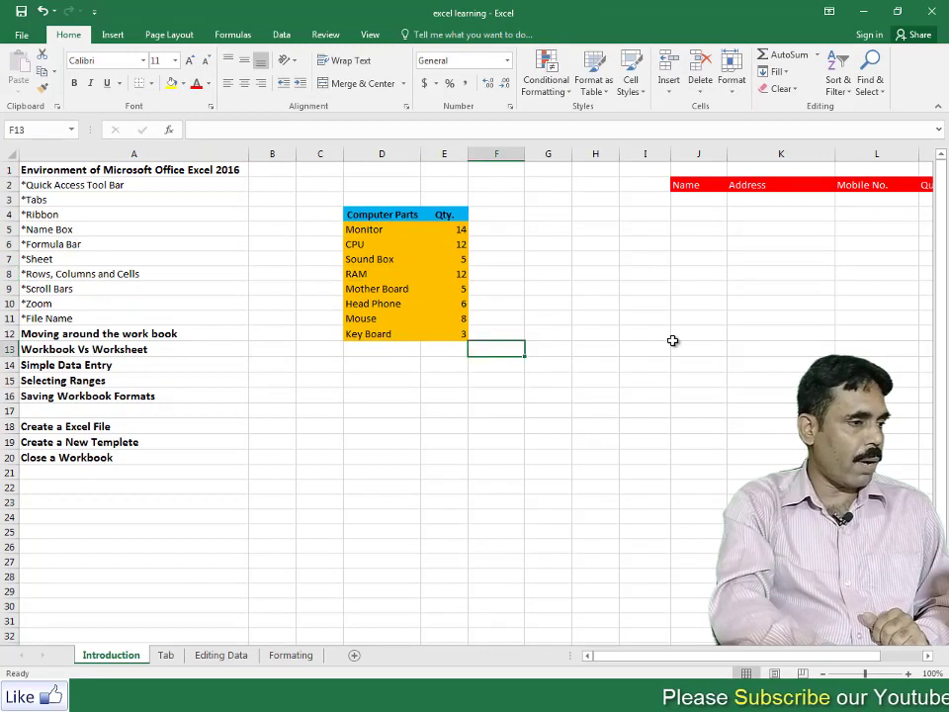
{"action": "left_click", "coordinate": [678, 337]}
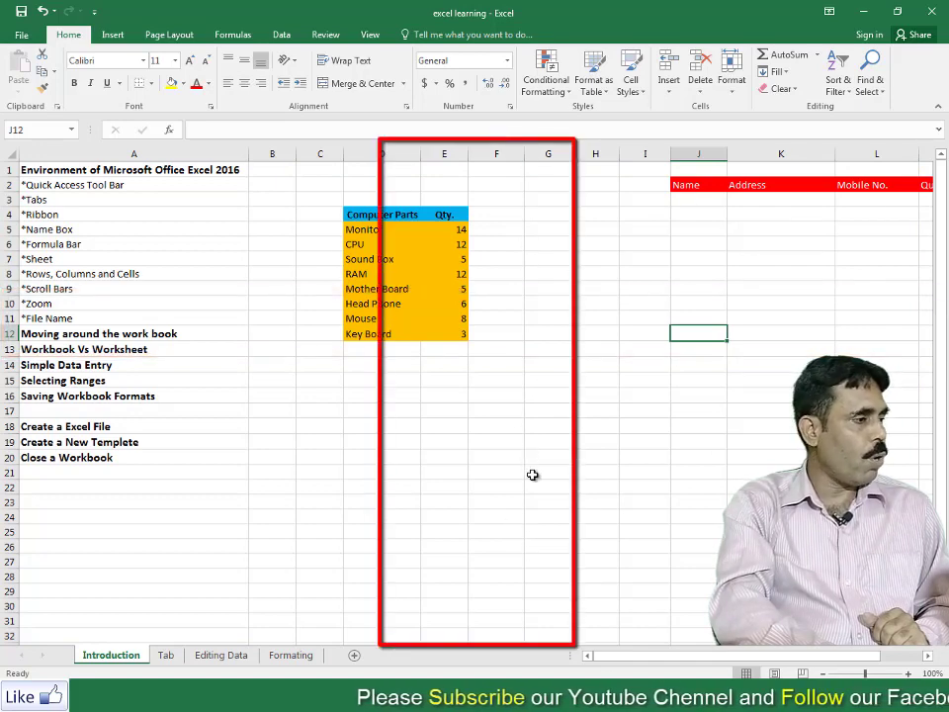
Step: Select cells H10, G10, I10 and E16 in turn
{"action": "left_click", "coordinate": [596, 302]}
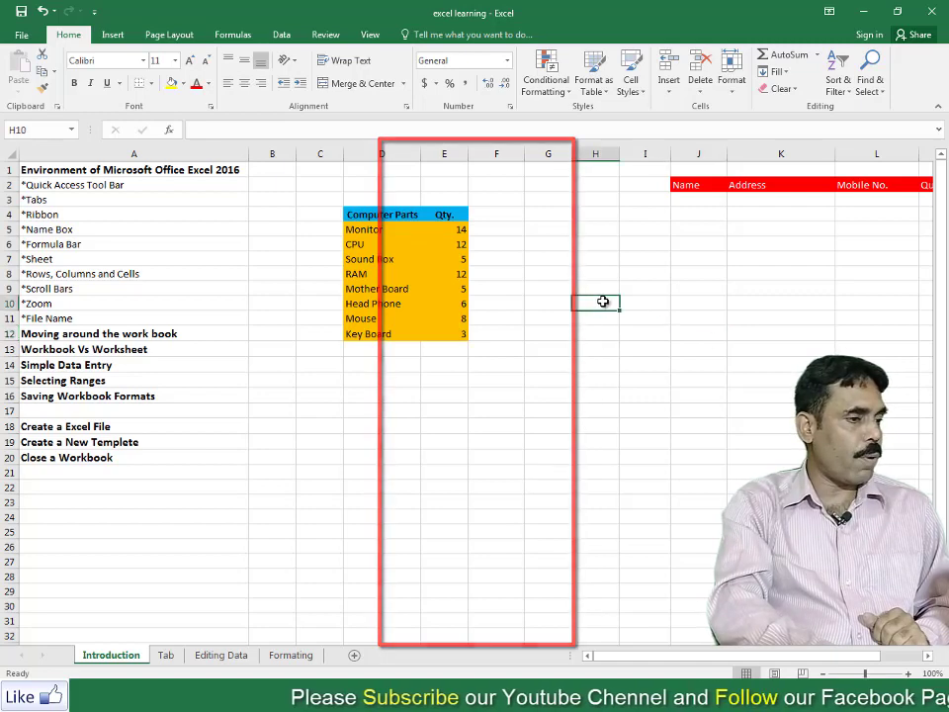
{"action": "left_click", "coordinate": [546, 303]}
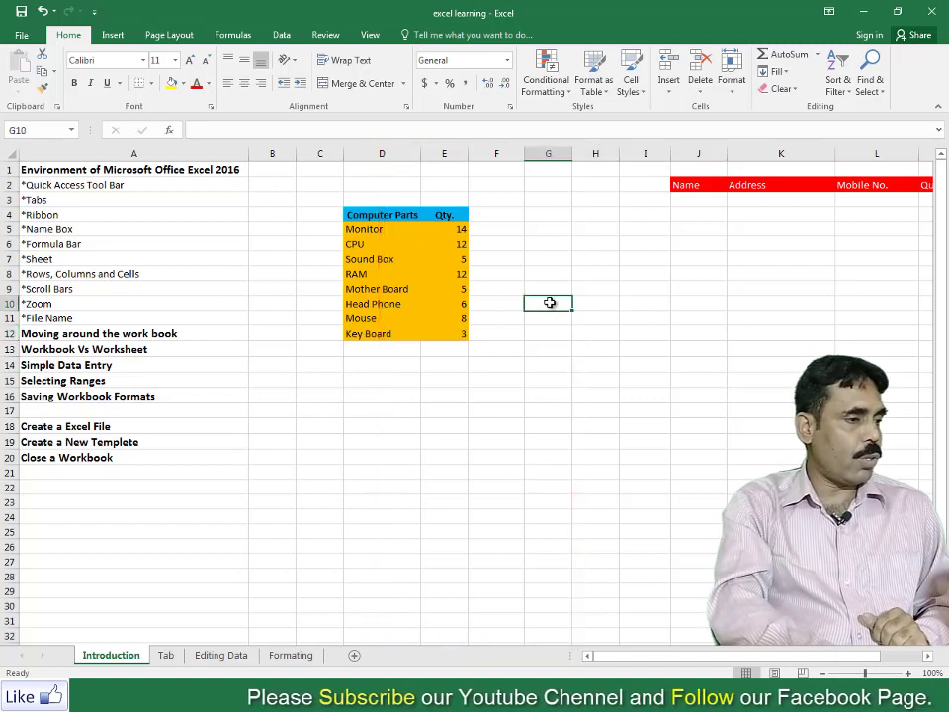
{"action": "left_click", "coordinate": [618, 303]}
{"action": "left_click", "coordinate": [648, 302]}
{"action": "left_click", "coordinate": [451, 397]}
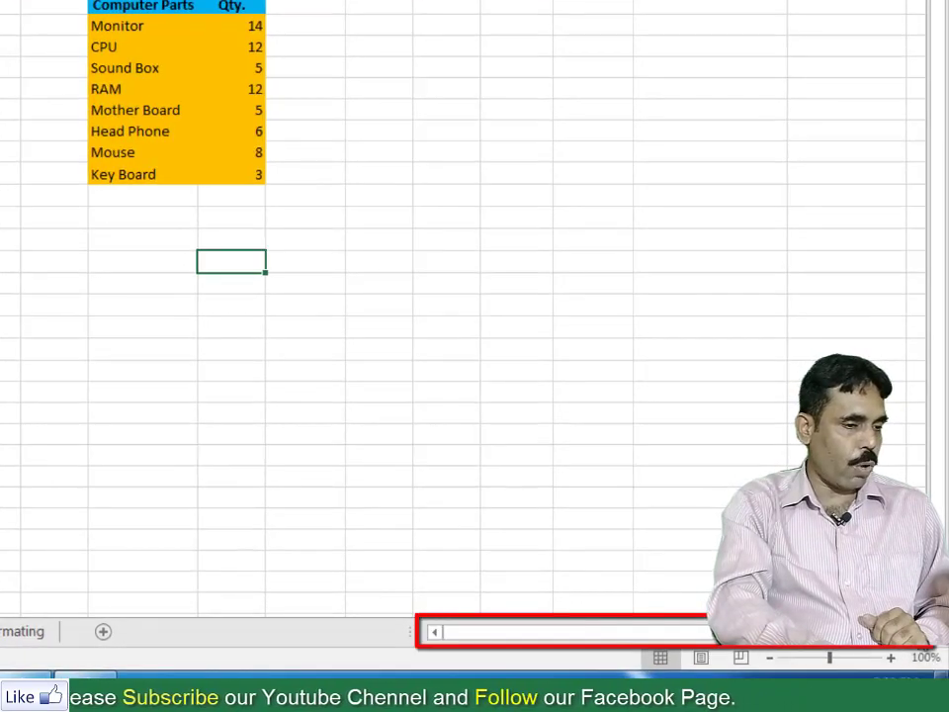
Step: Scroll the sheet right and down to explore its contents
{"action": "scroll", "coordinate": [866, 633], "scroll_direction": "right", "scroll_amount": 10}
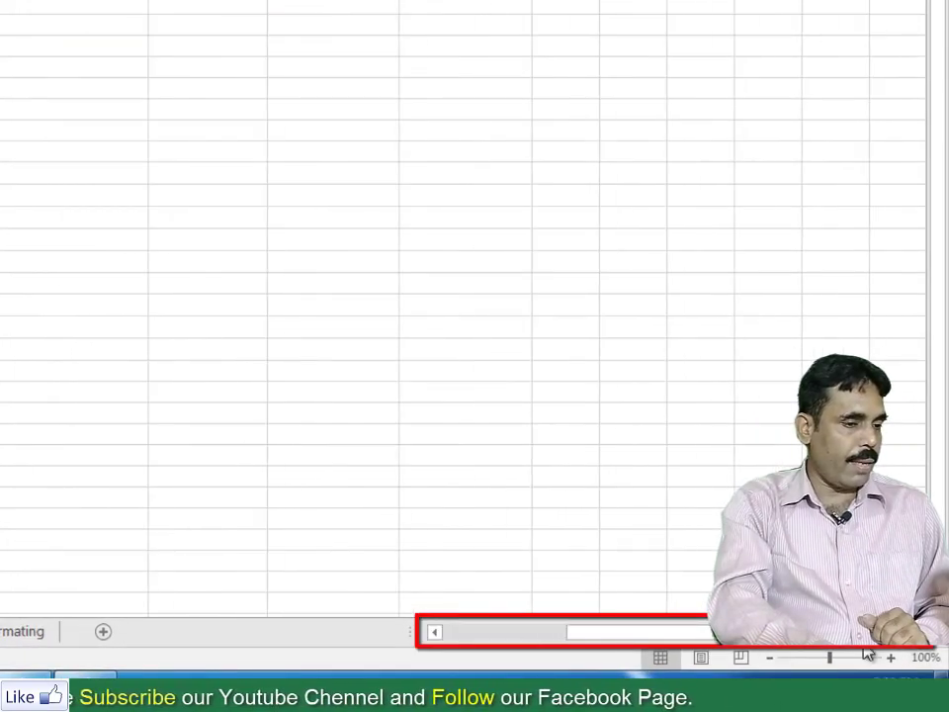
{"action": "left_click", "coordinate": [434, 631]}
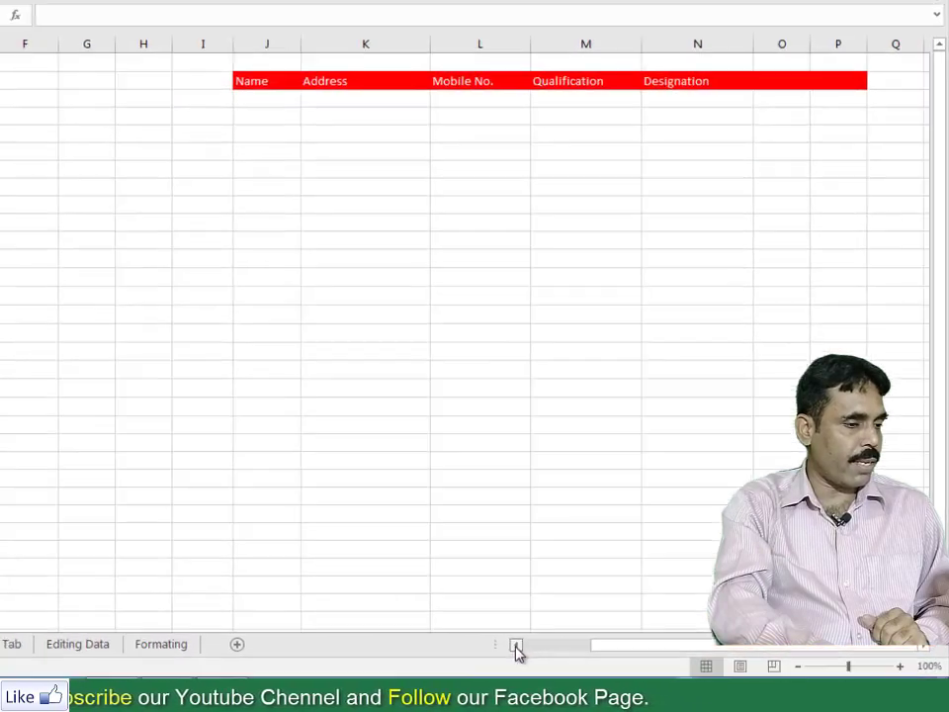
{"action": "left_click", "coordinate": [515, 646]}
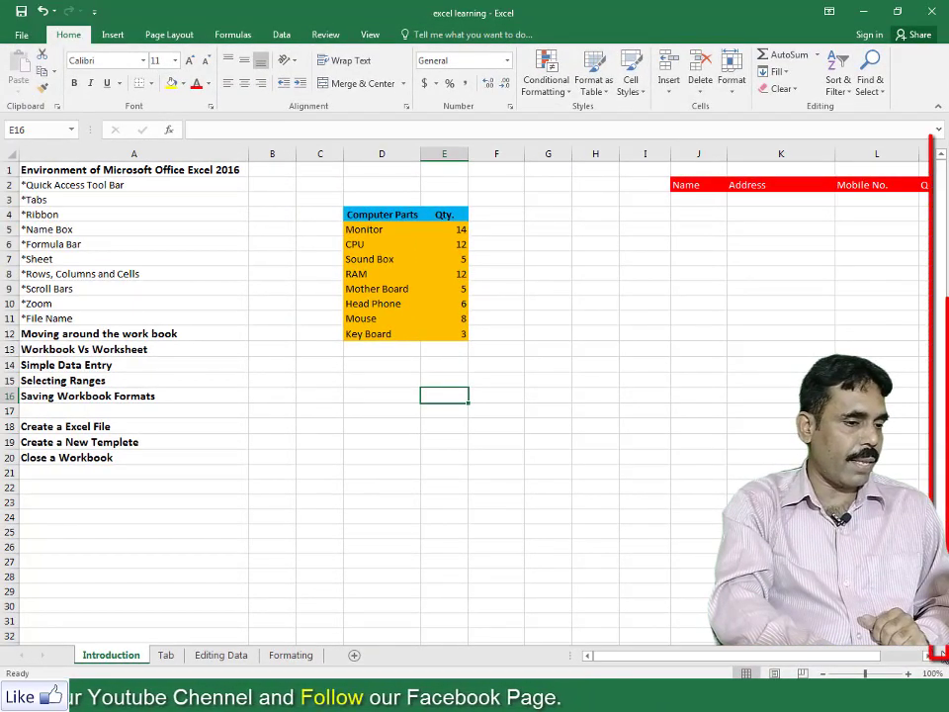
{"action": "scroll", "coordinate": [942, 651], "scroll_direction": "down", "scroll_amount": 4}
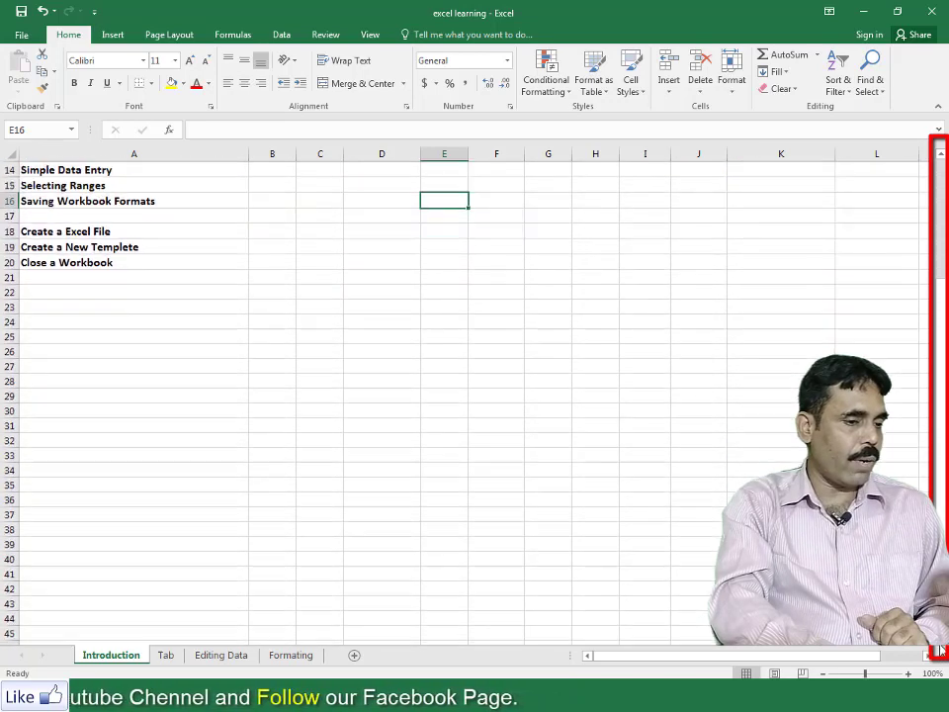
{"action": "scroll", "coordinate": [942, 652], "scroll_direction": "down", "scroll_amount": 4}
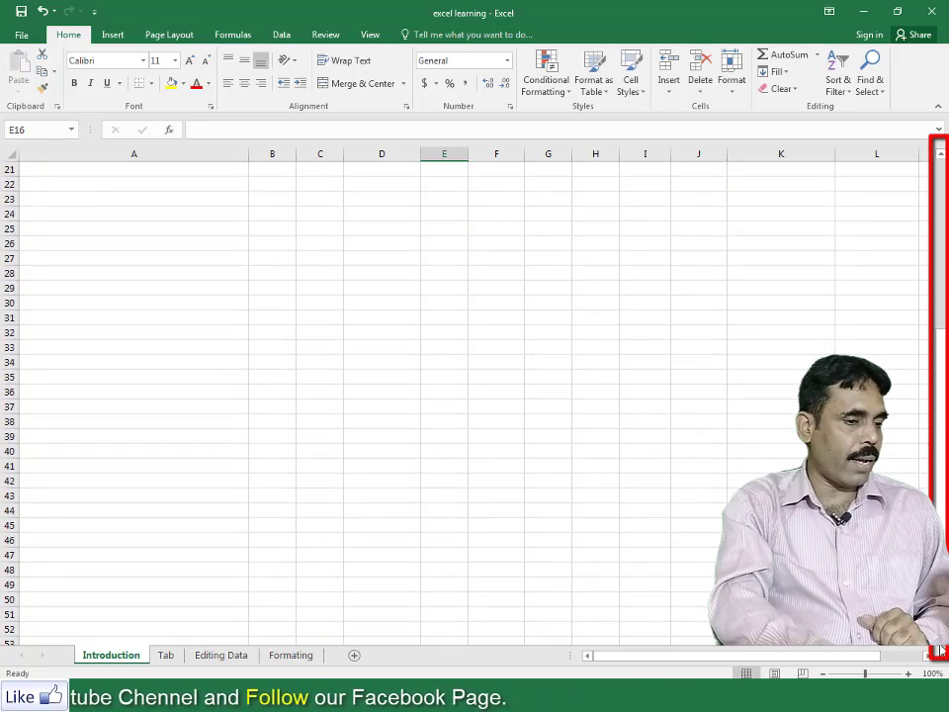
{"action": "left_click", "coordinate": [940, 155]}
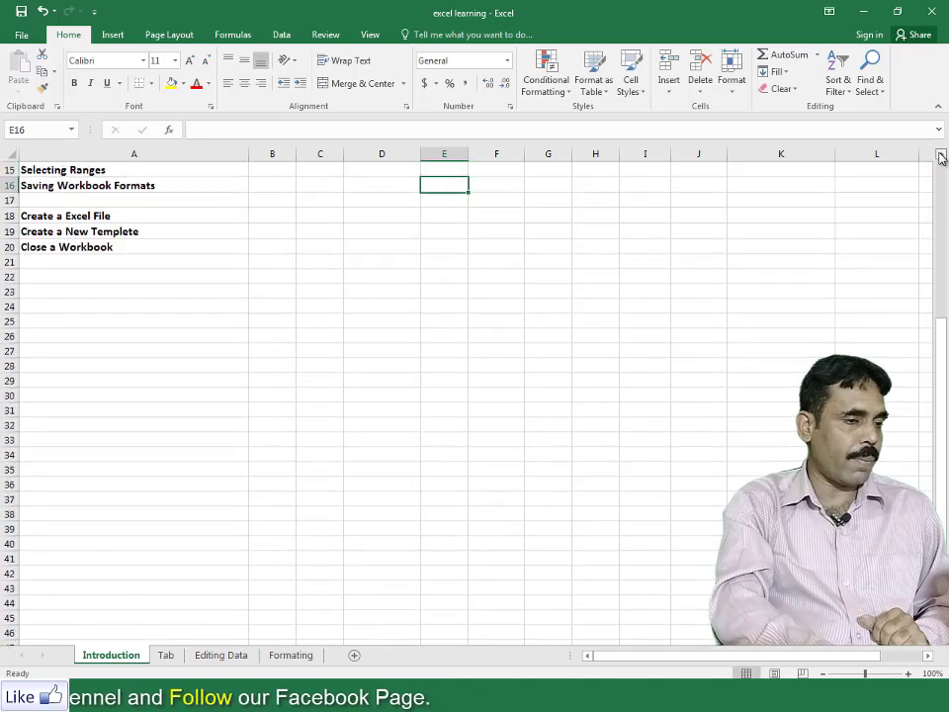
{"action": "left_click_drag", "start_coordinate": [940, 155], "coordinate": [940, 155]}
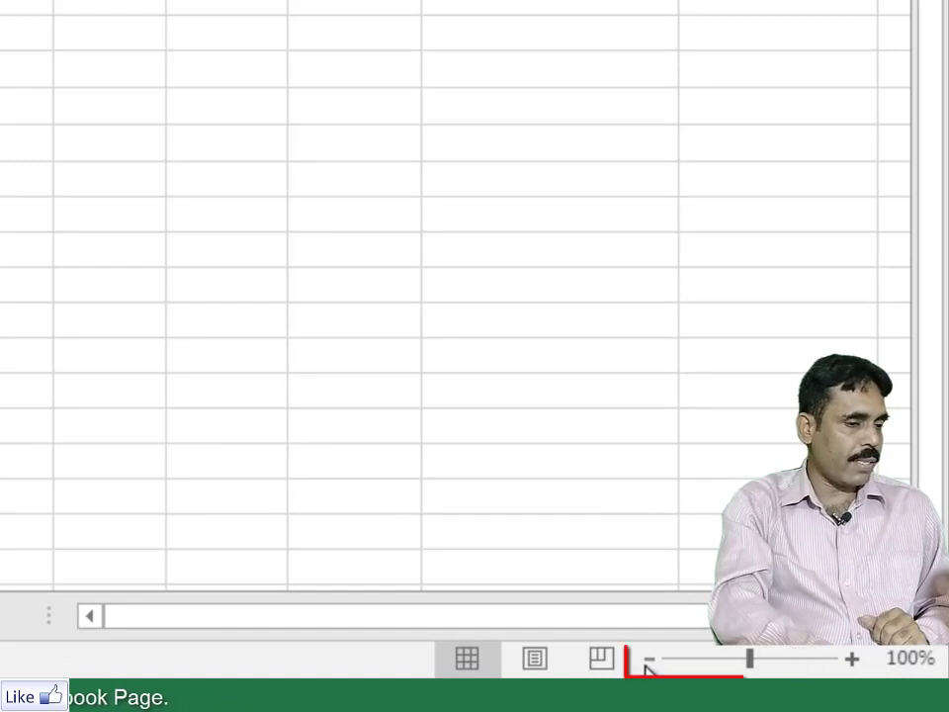
Step: Zoom the sheet up to 130%, then bring the view back to 100%
{"action": "left_click", "coordinate": [854, 658]}
{"action": "left_click", "coordinate": [854, 659]}
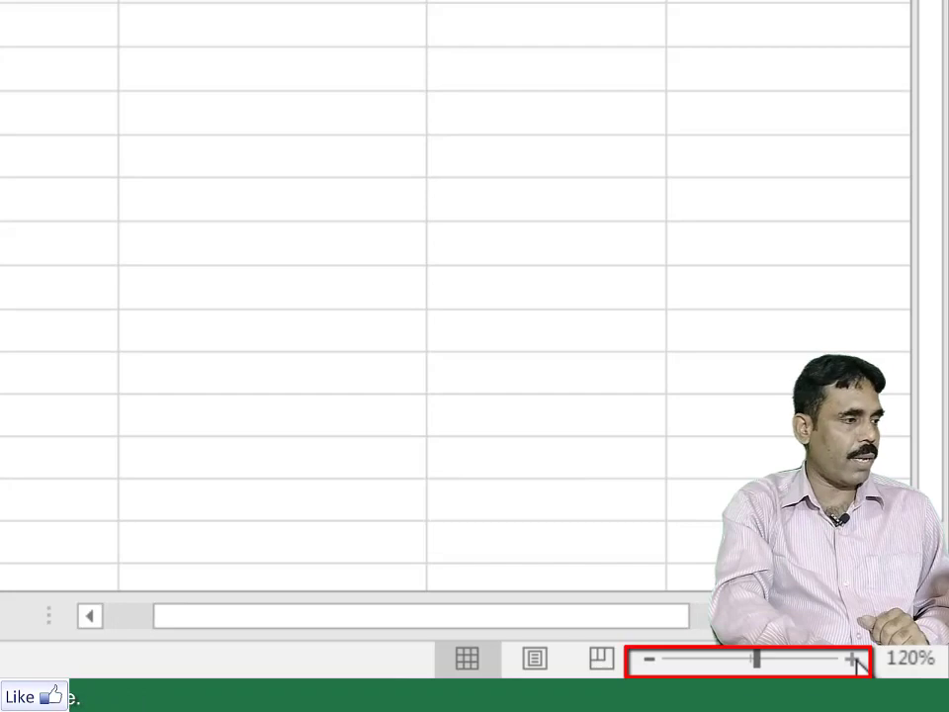
{"action": "left_click", "coordinate": [854, 659]}
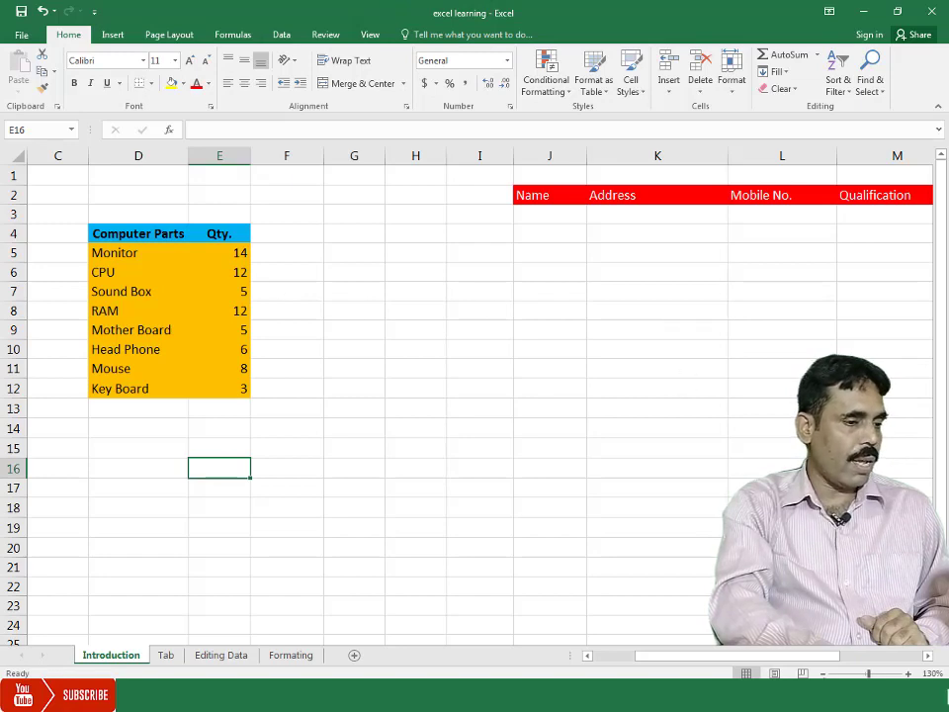
{"action": "scroll", "coordinate": [465, 396], "scroll_direction": "down", "scroll_amount": 4}
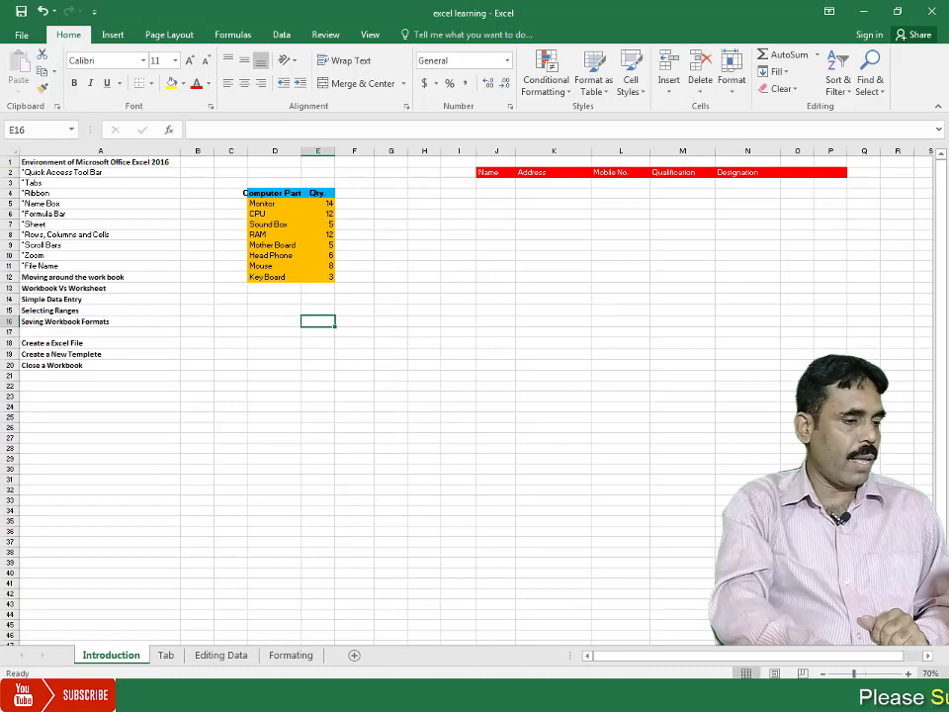
{"action": "scroll", "coordinate": [465, 395], "scroll_direction": "up", "scroll_amount": 1}
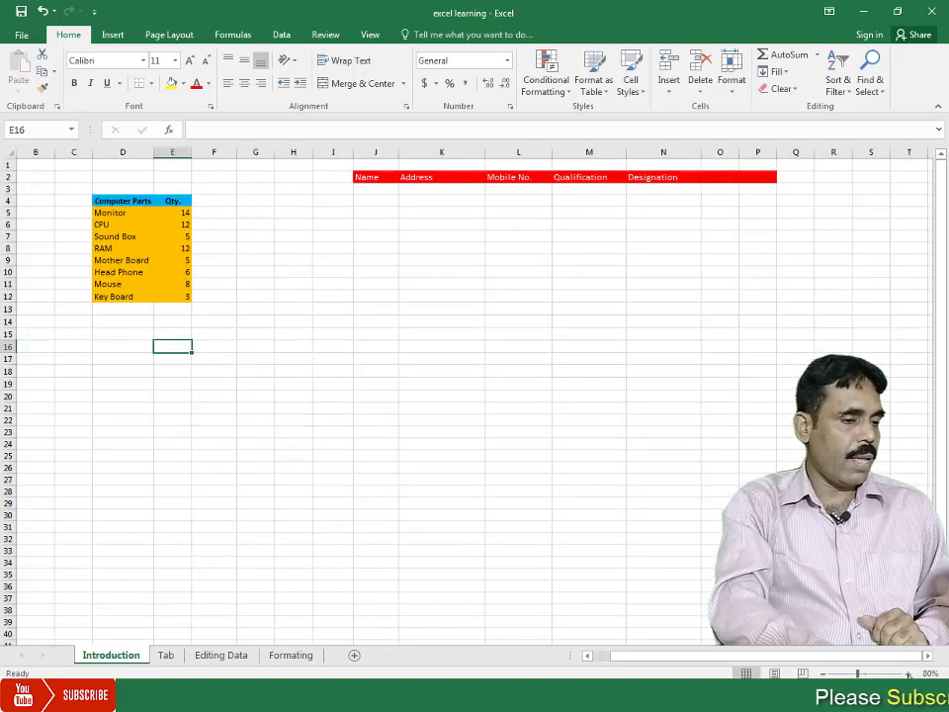
{"action": "left_click", "coordinate": [908, 673]}
{"action": "left_click", "coordinate": [907, 673]}
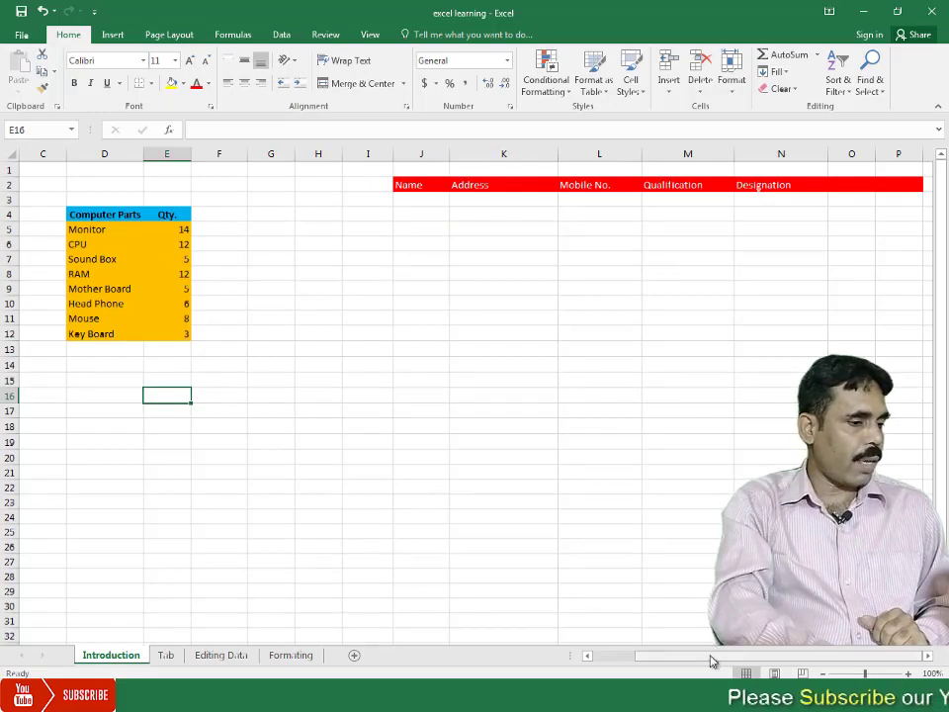
{"action": "left_click_drag", "start_coordinate": [711, 660], "coordinate": [613, 657]}
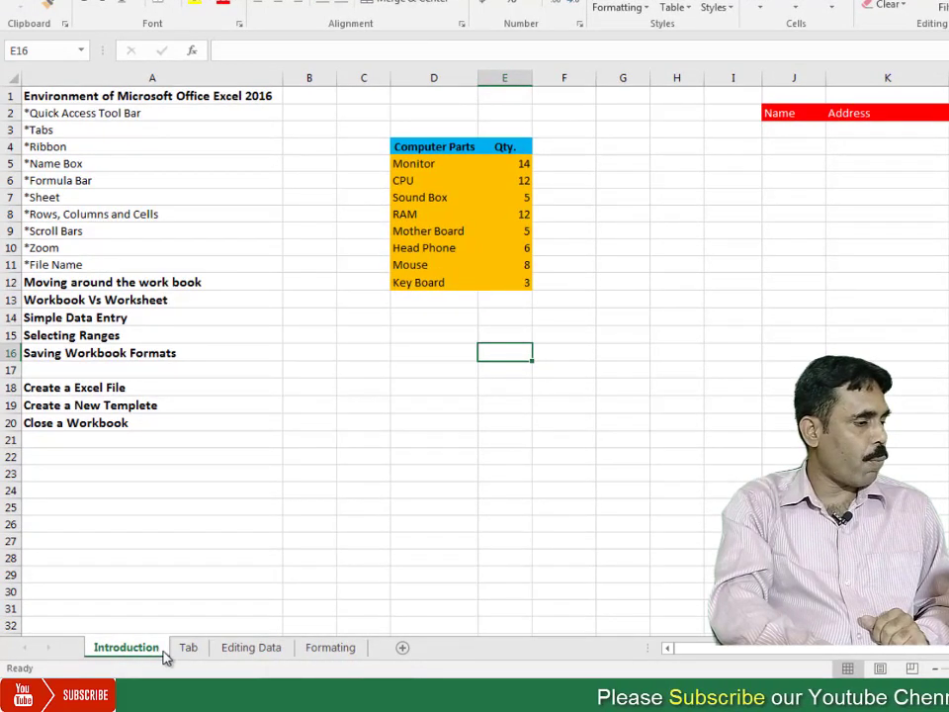
Step: Move between the Tab, Editing Data, Formating and Introduction sheets, also using the sheet list
{"action": "left_click", "coordinate": [192, 649]}
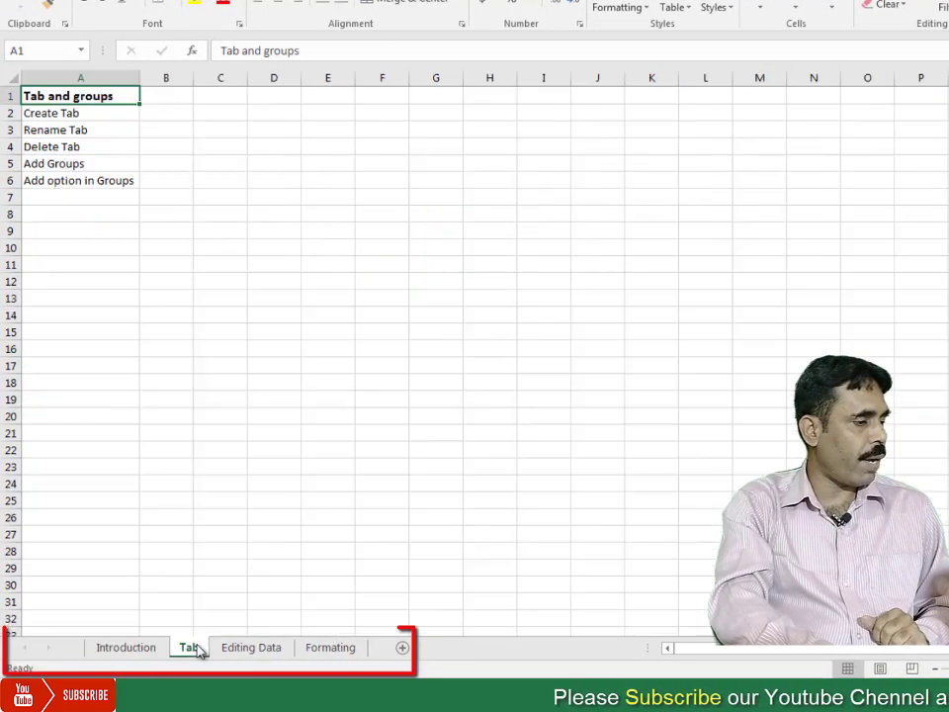
{"action": "left_click", "coordinate": [252, 649]}
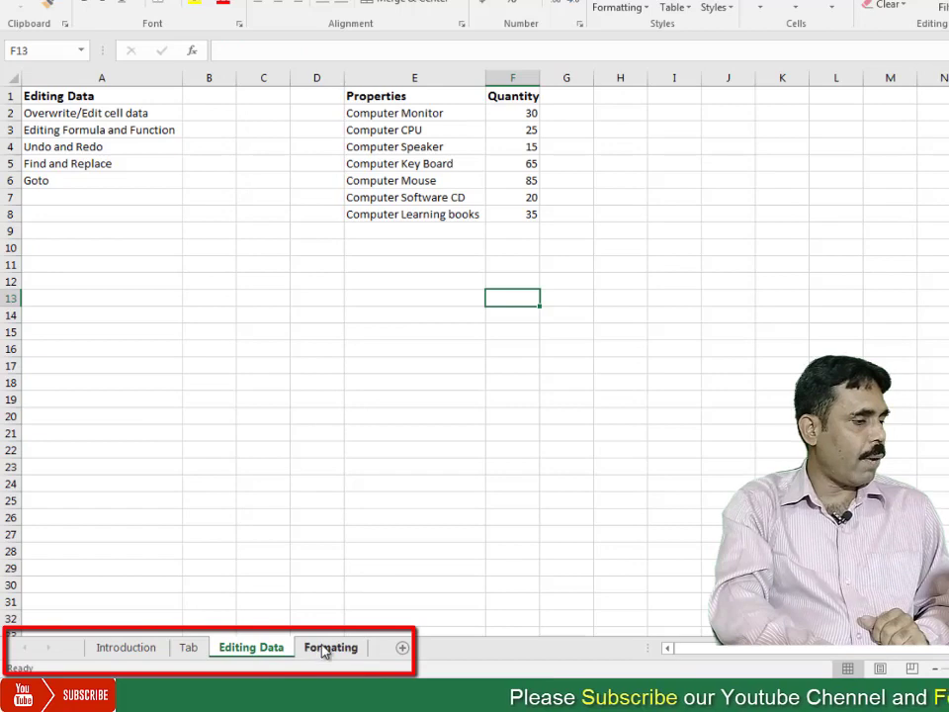
{"action": "left_click", "coordinate": [323, 648]}
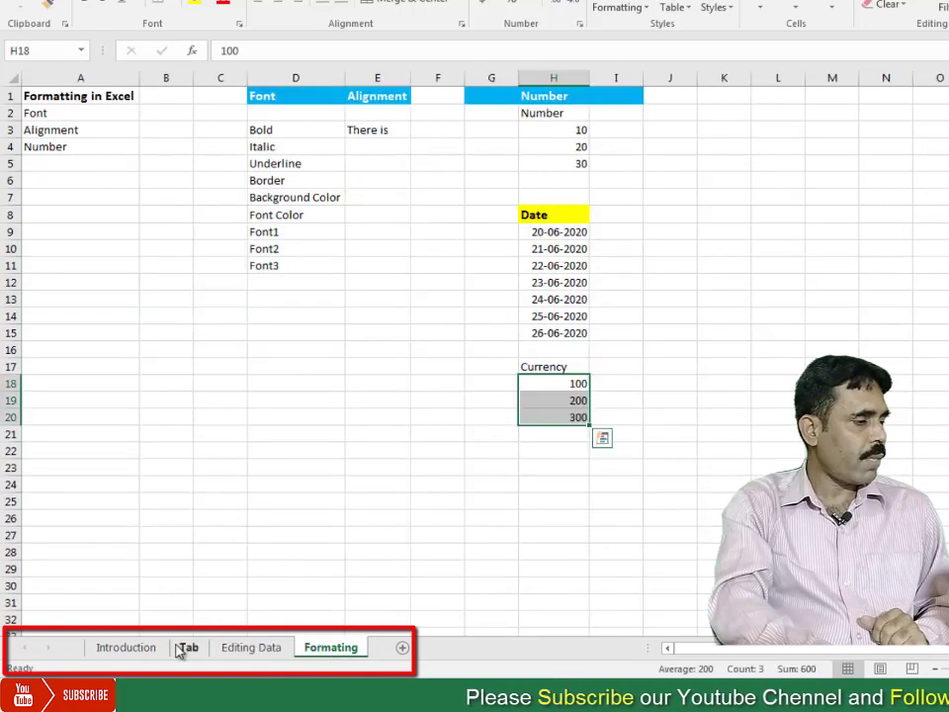
{"action": "left_click", "coordinate": [135, 647]}
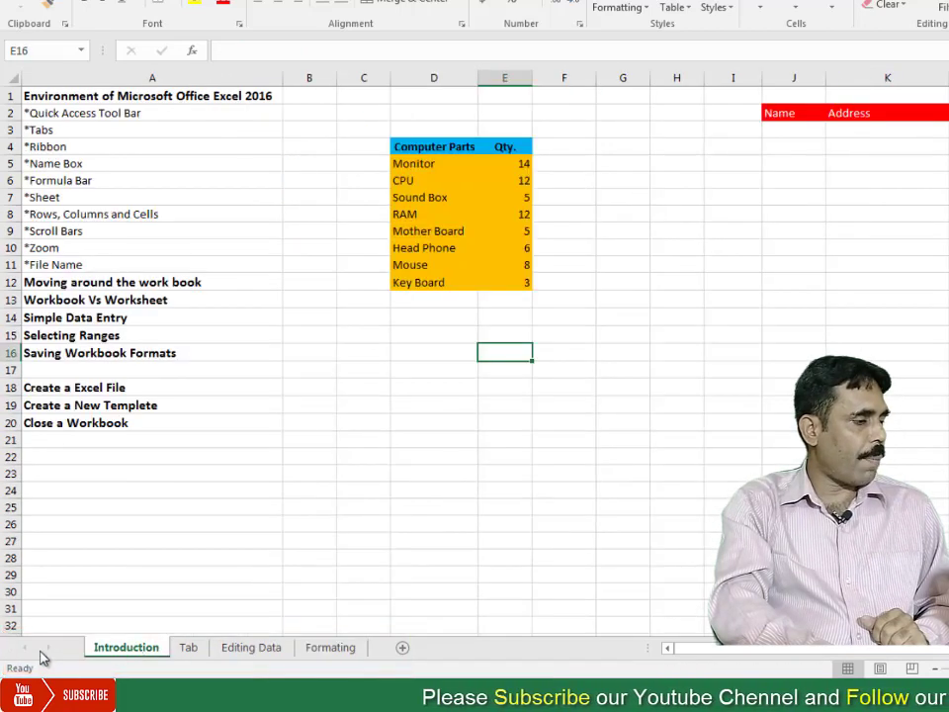
{"action": "right_click", "coordinate": [47, 653]}
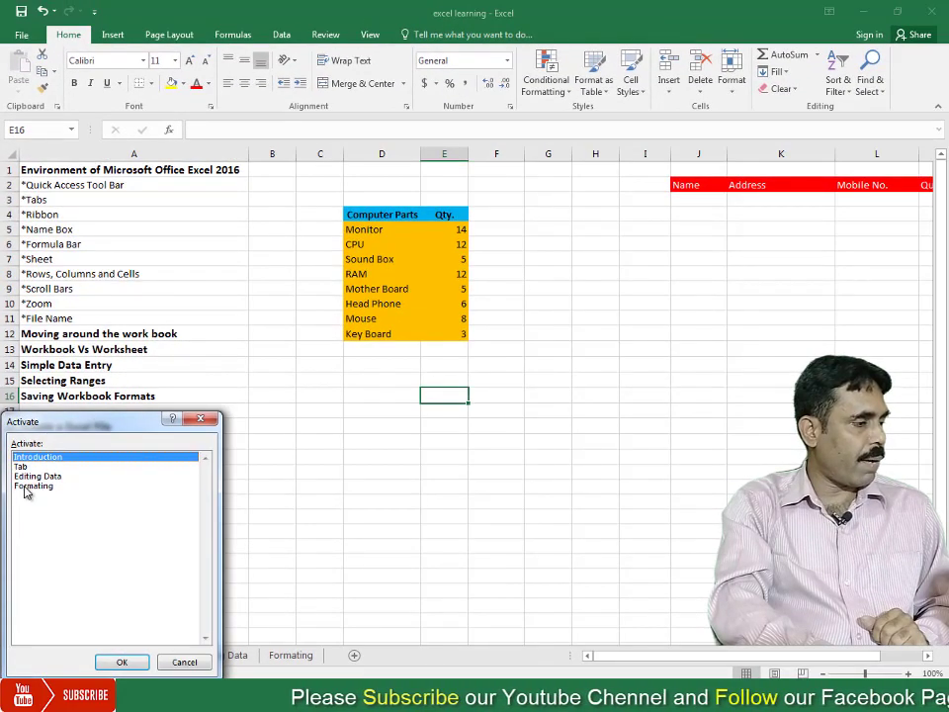
{"action": "left_click", "coordinate": [26, 487]}
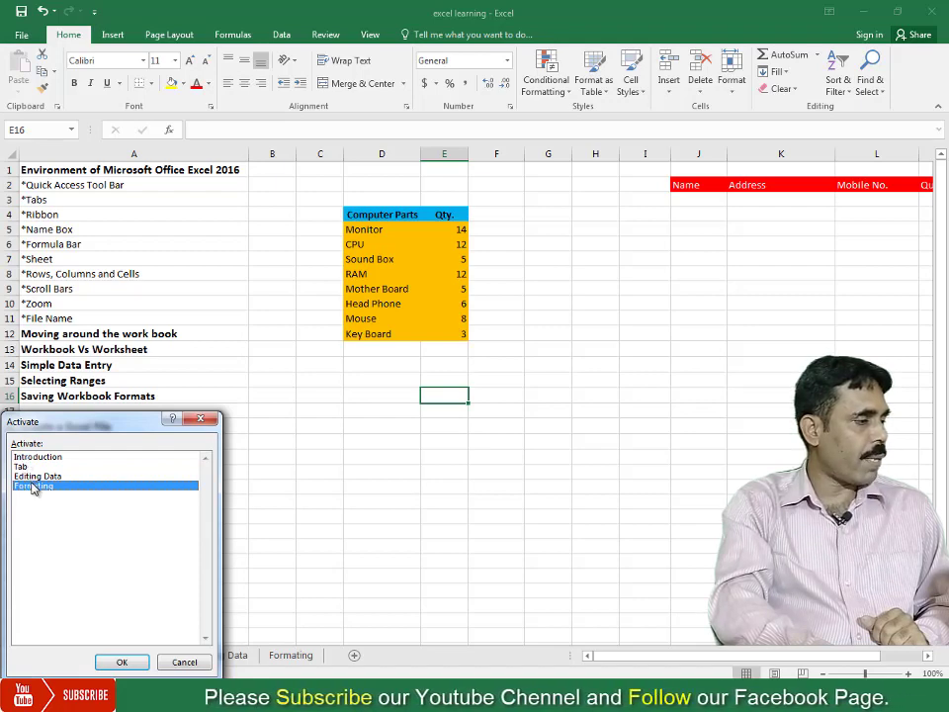
{"action": "double_click", "coordinate": [33, 487]}
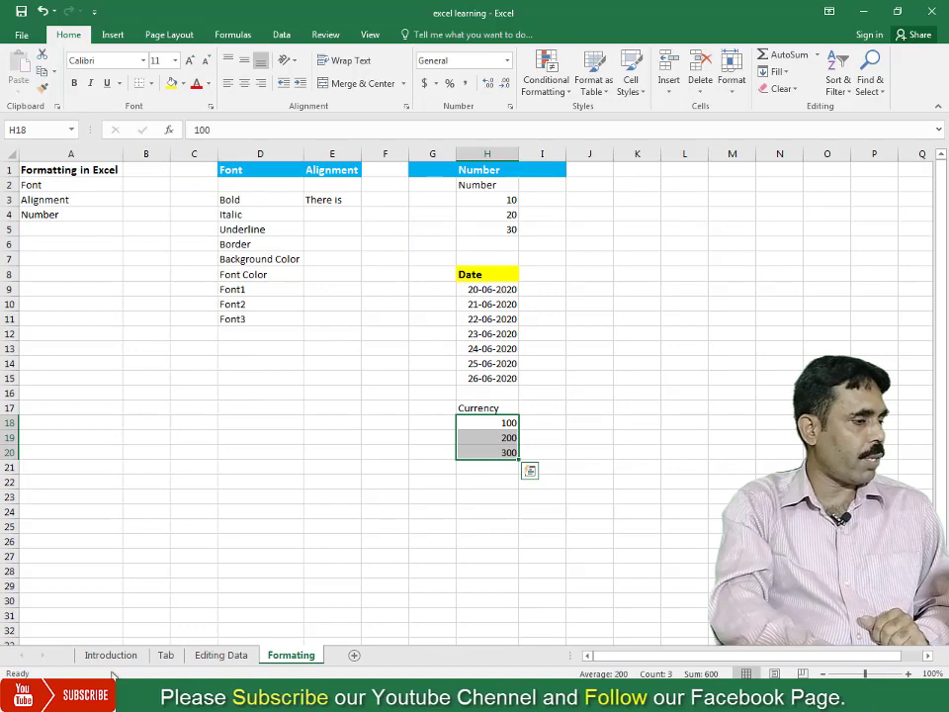
{"action": "left_click", "coordinate": [90, 656]}
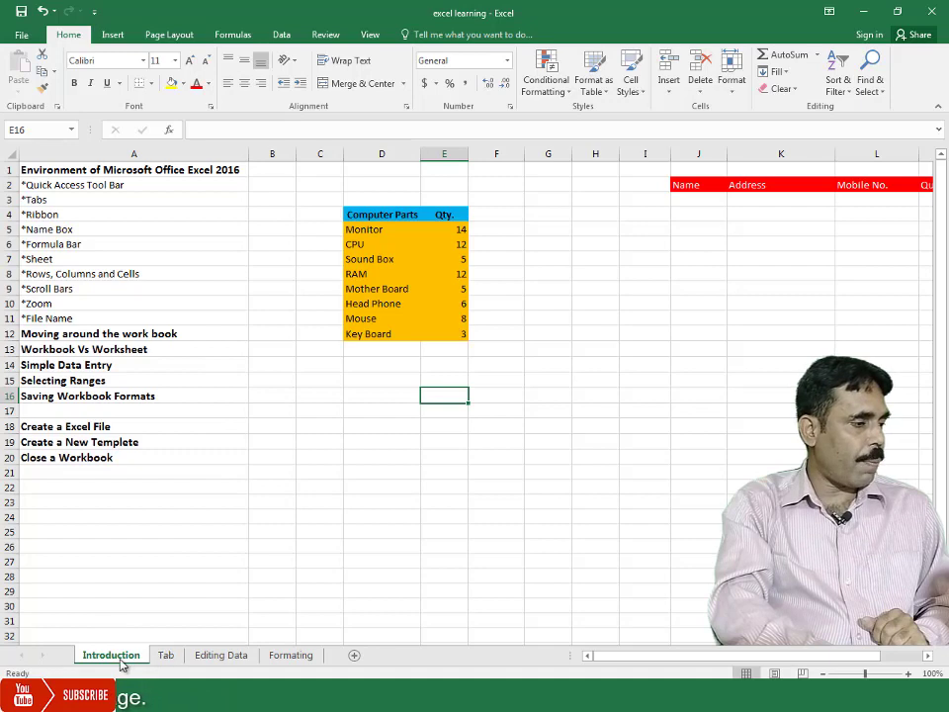
Step: Switch back and forth between the Tab, Editing Data and Introduction sheets
{"action": "left_click", "coordinate": [166, 656]}
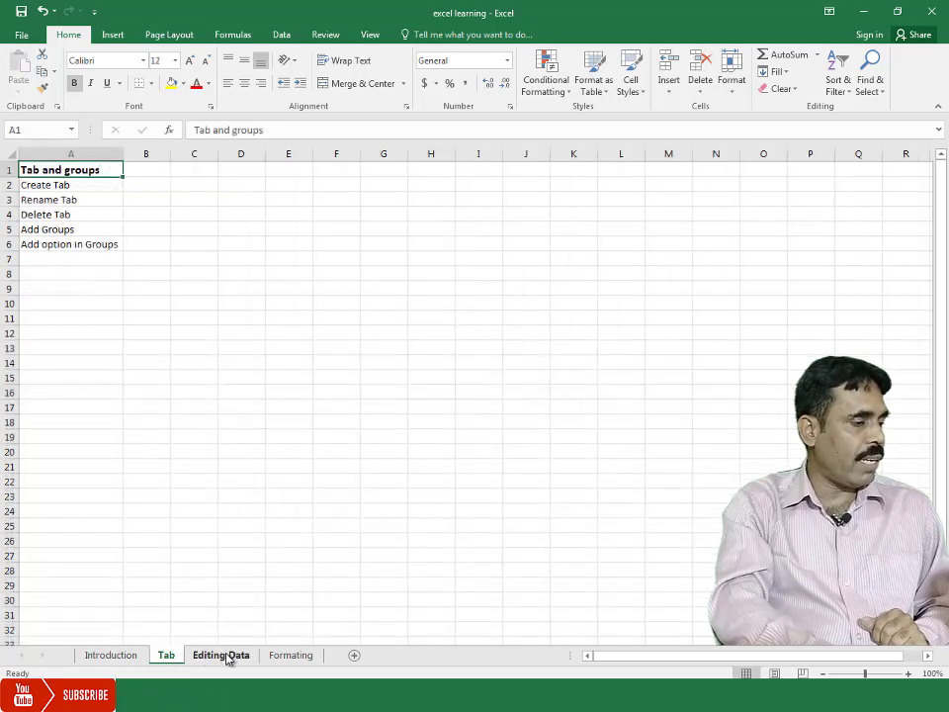
{"action": "left_click", "coordinate": [223, 655]}
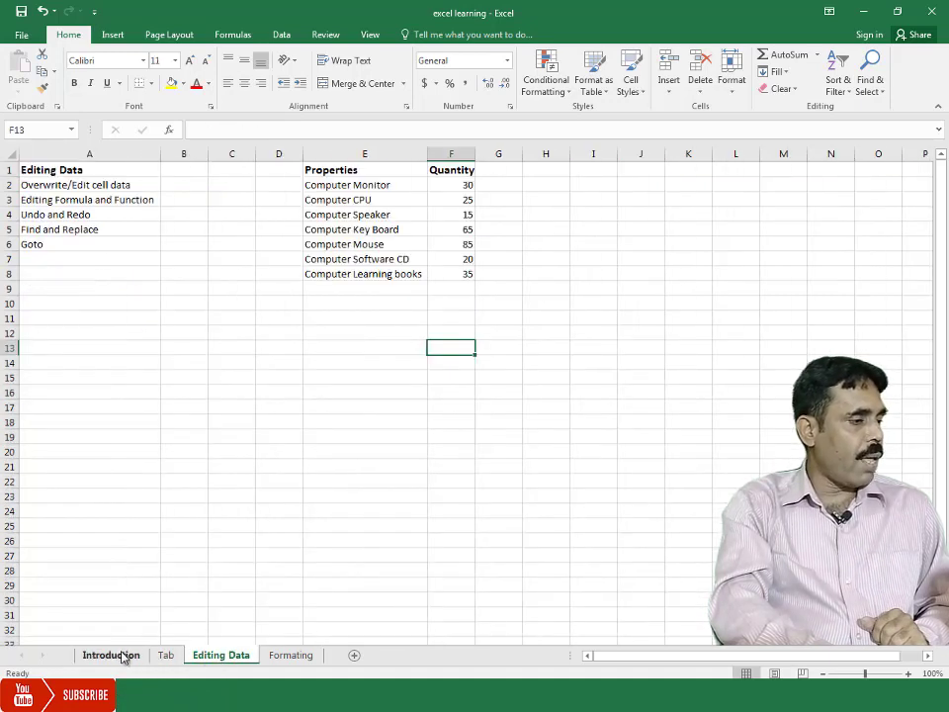
{"action": "left_click", "coordinate": [123, 656]}
{"action": "left_click", "coordinate": [166, 656]}
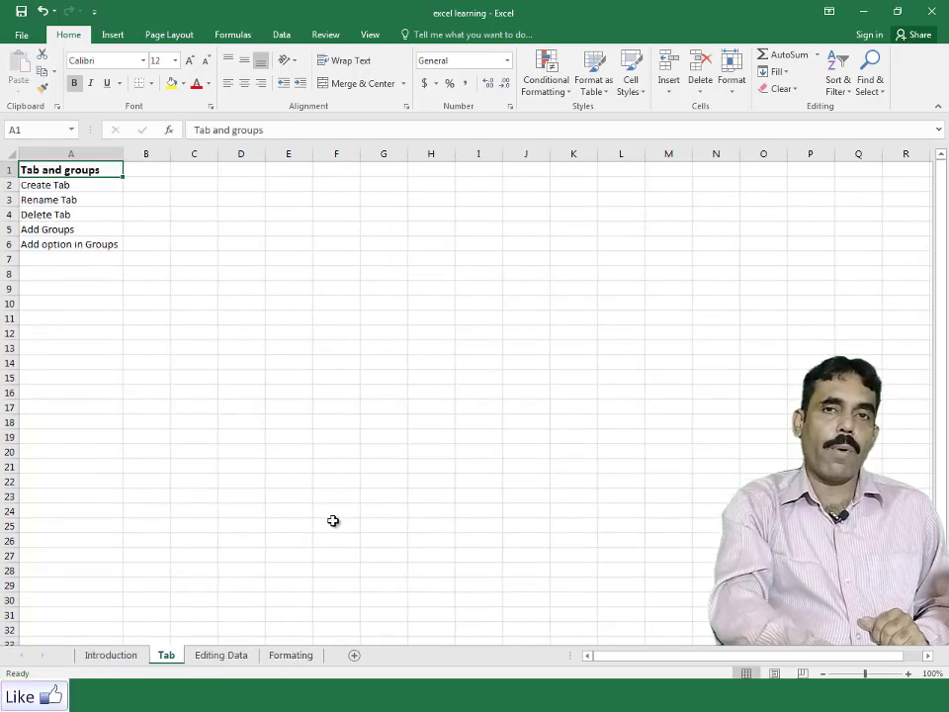
{"action": "left_click", "coordinate": [249, 657]}
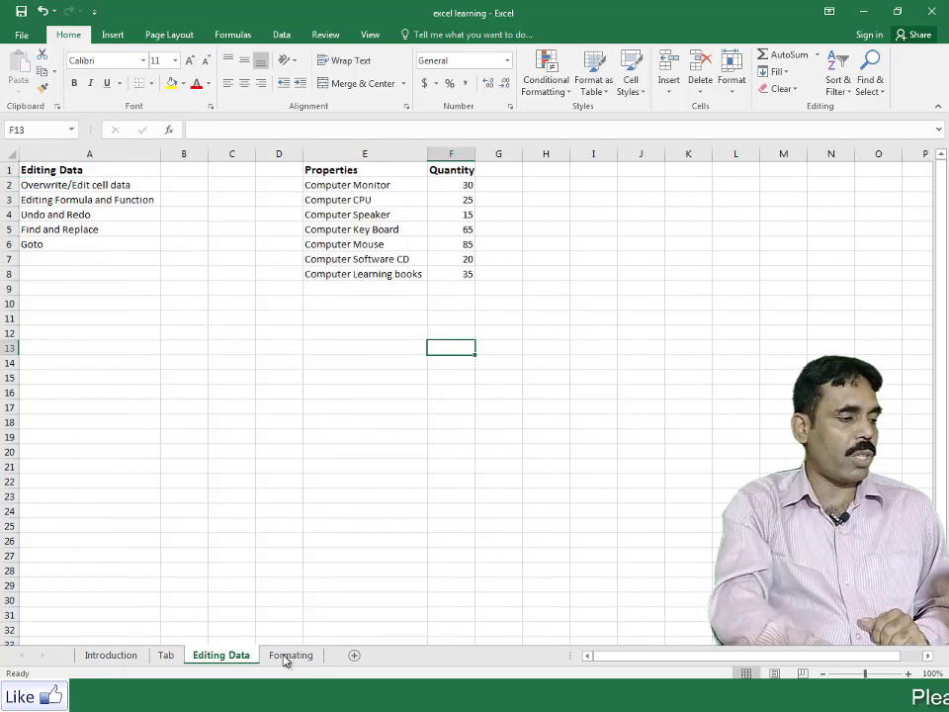
{"action": "left_click", "coordinate": [132, 656]}
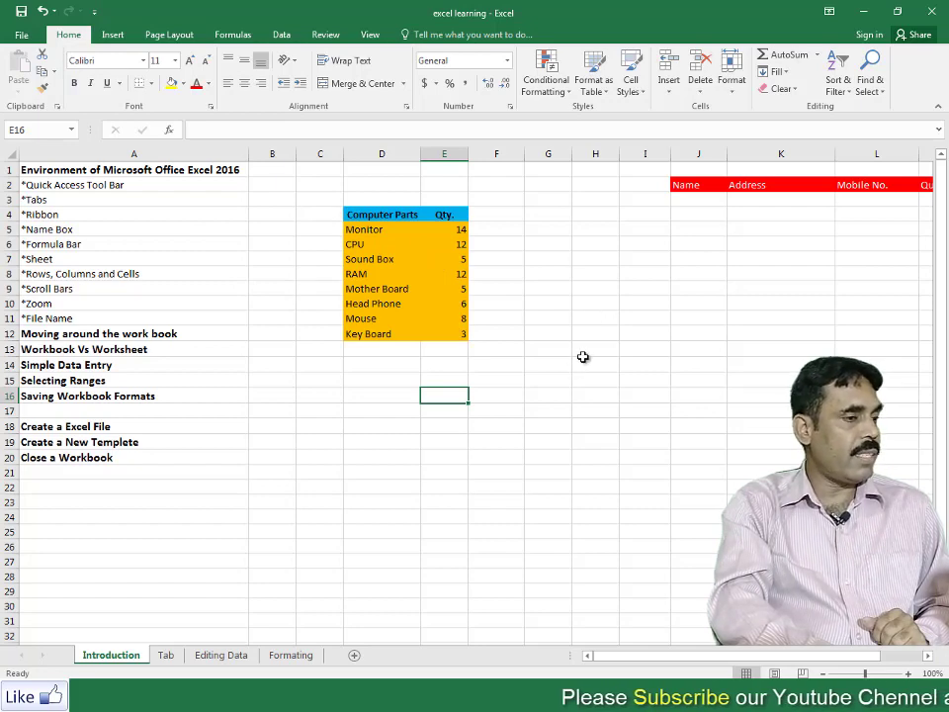
Step: Create a new blank workbook Book1, then close it
{"action": "left_click", "coordinate": [29, 36]}
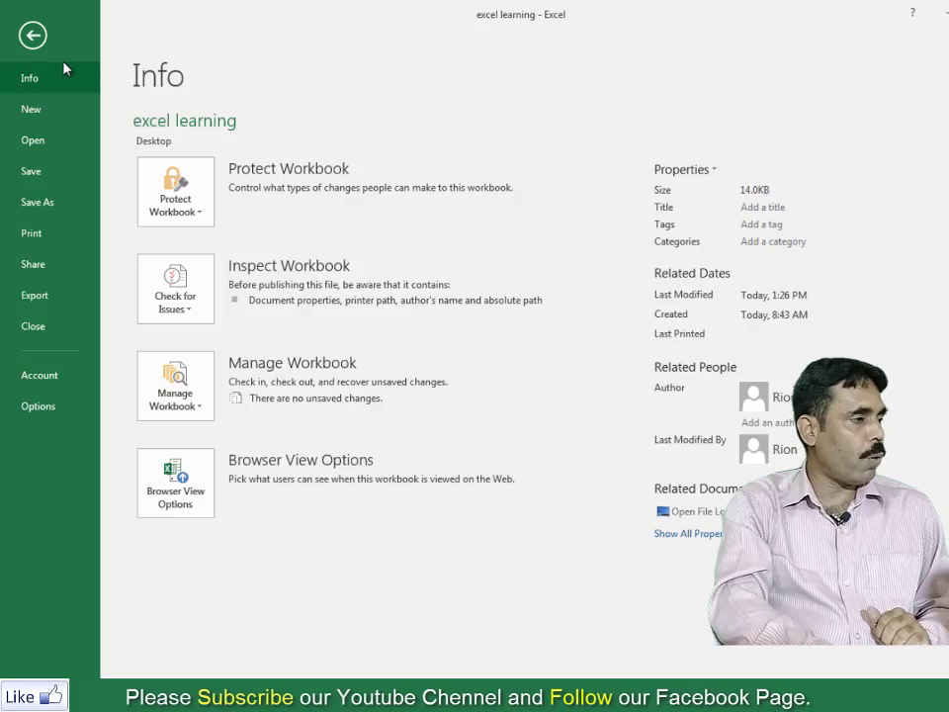
{"action": "left_click", "coordinate": [35, 120]}
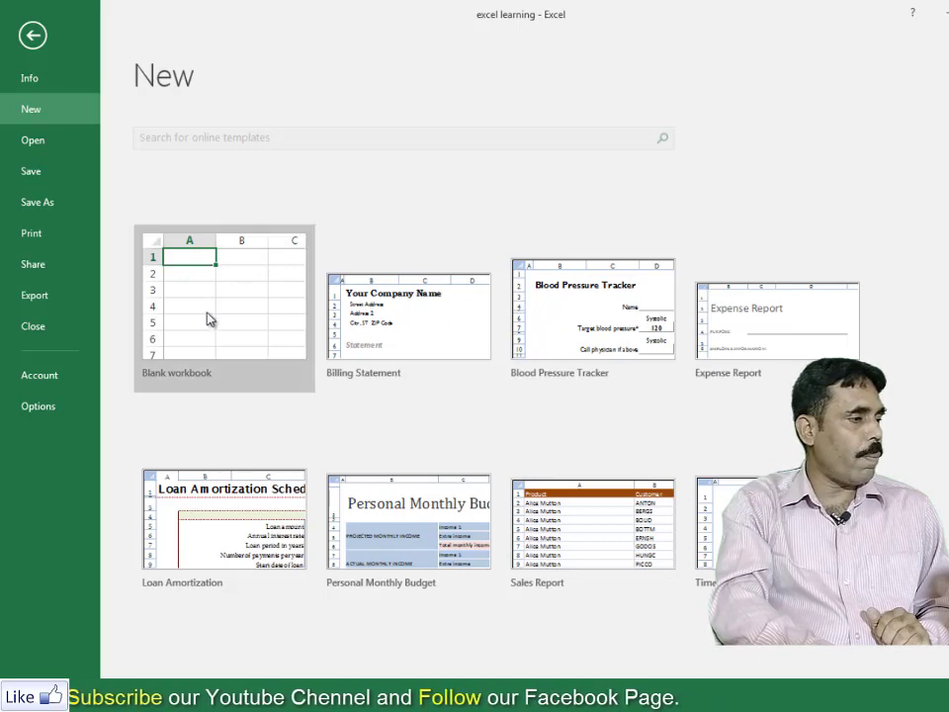
{"action": "left_click", "coordinate": [206, 314]}
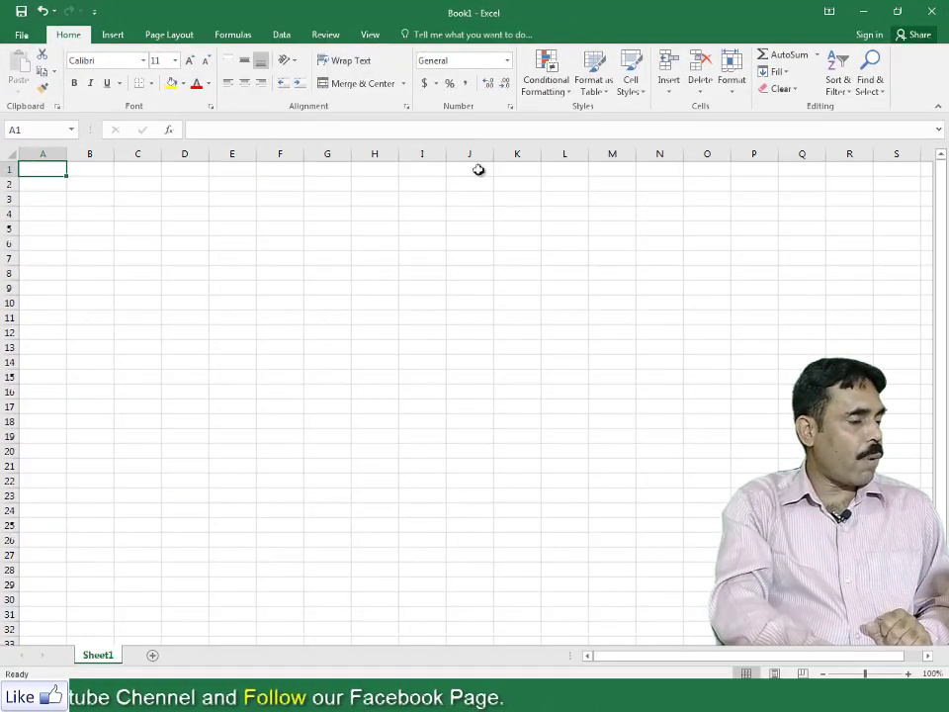
{"action": "left_click", "coordinate": [927, 16]}
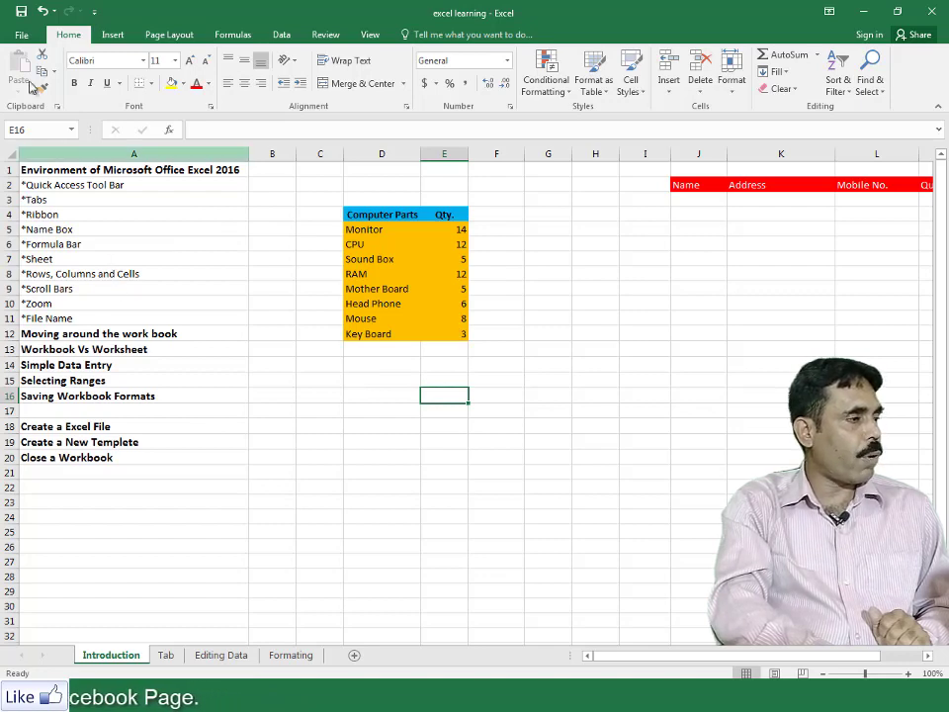
Step: Attempt saving a copy to the Desktop as Excel Workbook, declining to replace excel learning
{"action": "left_click", "coordinate": [17, 35]}
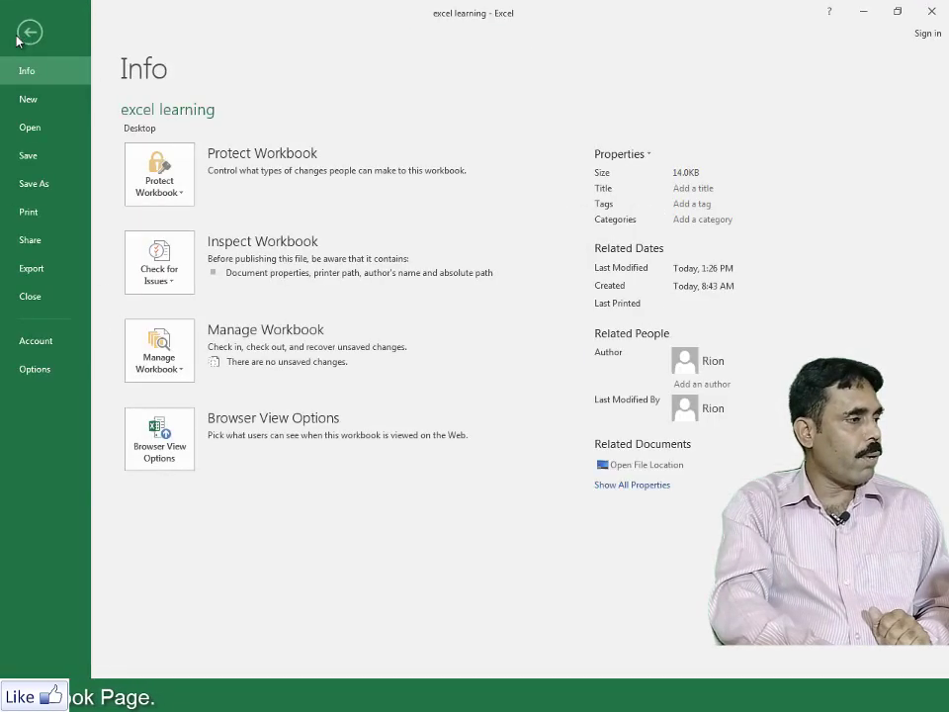
{"action": "left_click", "coordinate": [37, 185]}
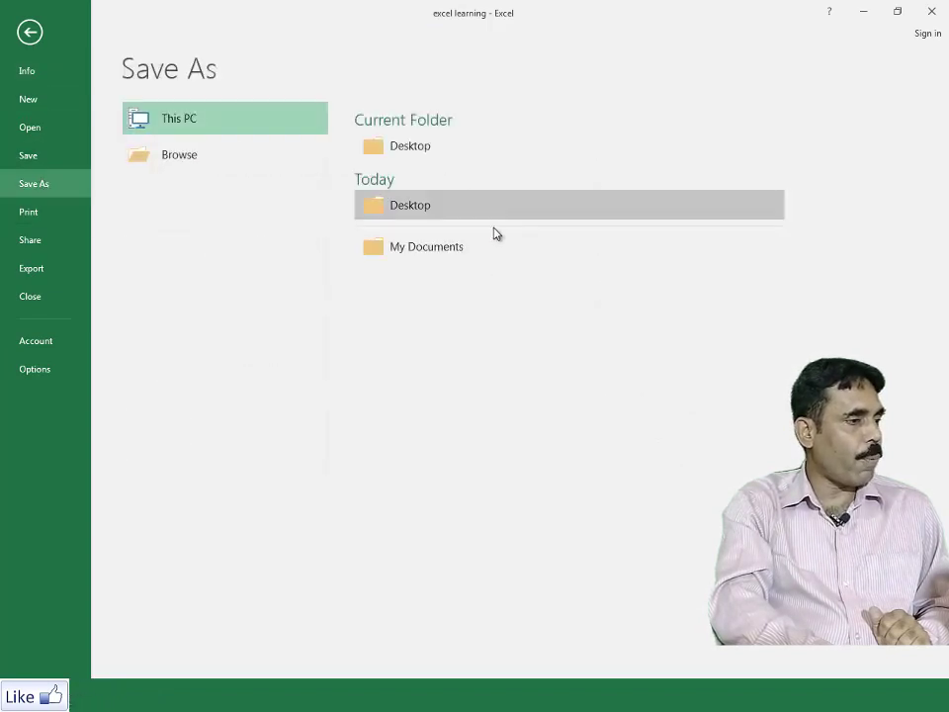
{"action": "left_click", "coordinate": [423, 208]}
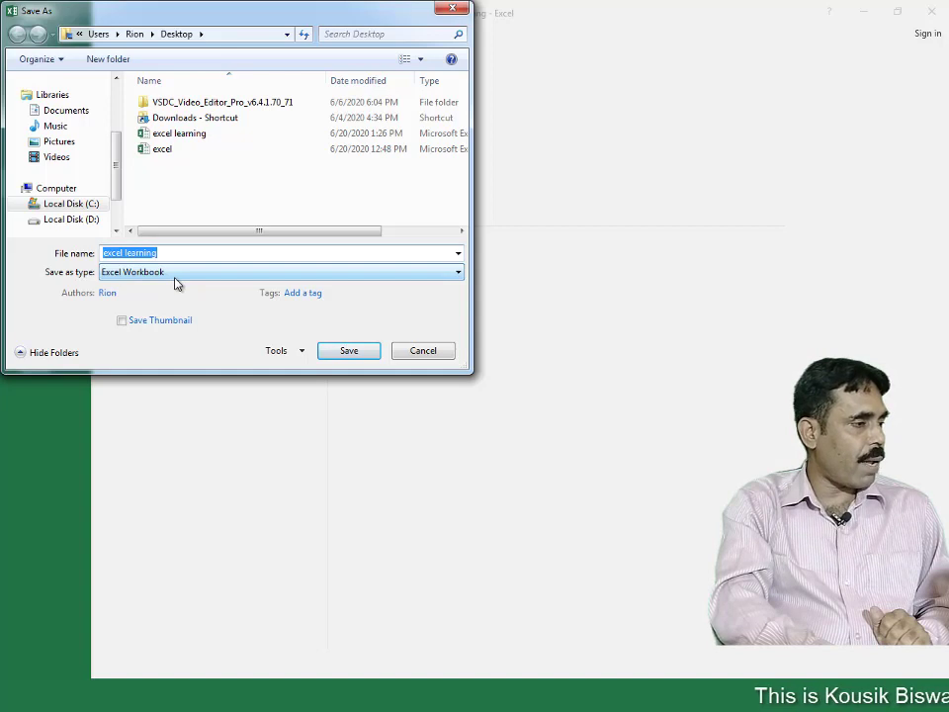
{"action": "left_click", "coordinate": [175, 284]}
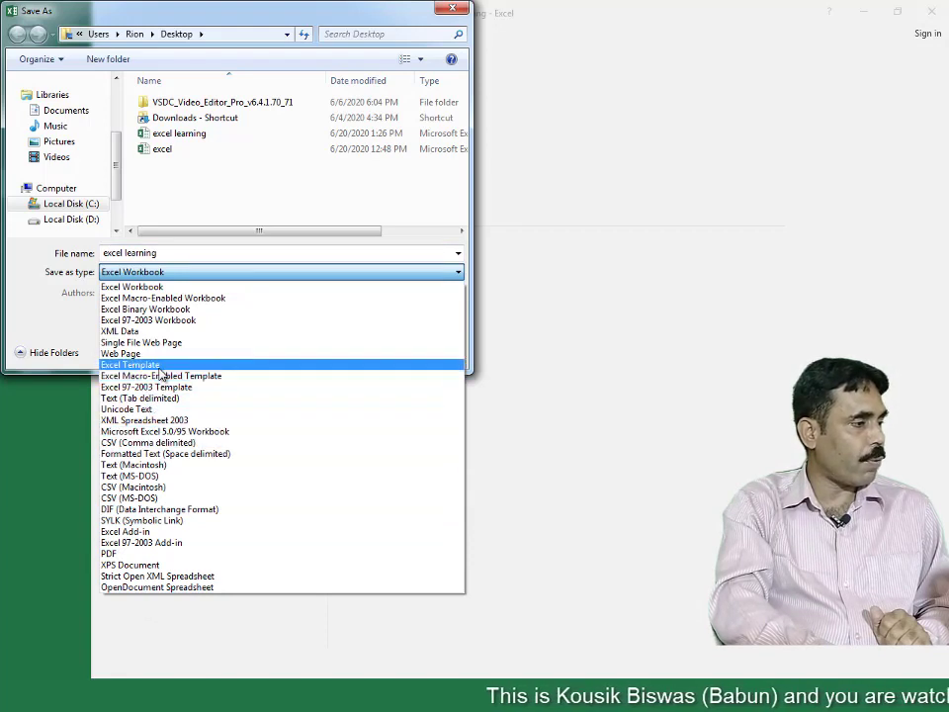
{"action": "left_click", "coordinate": [152, 283]}
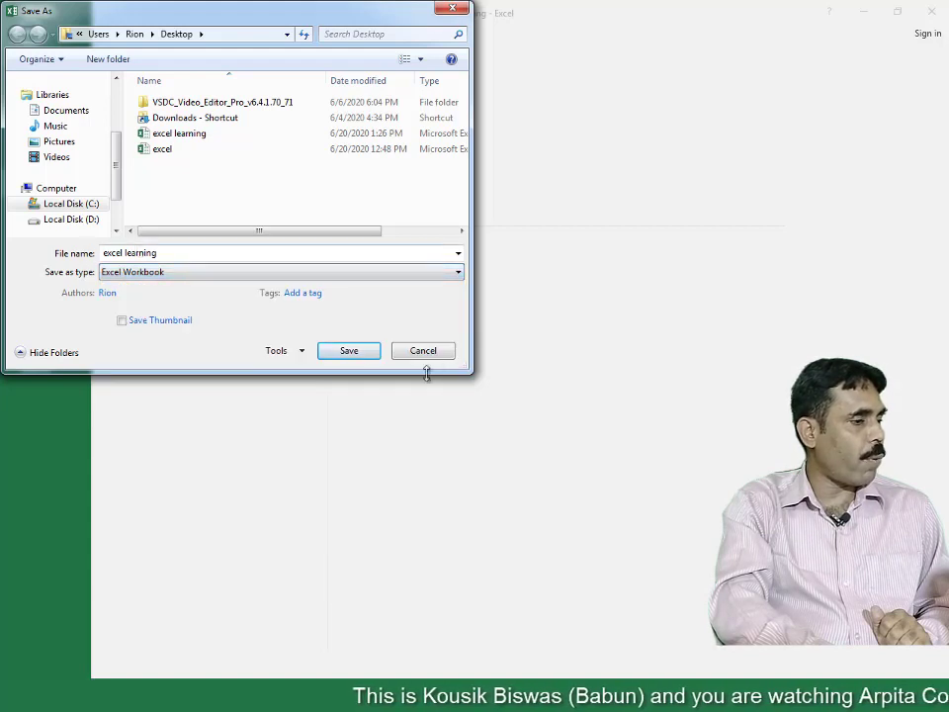
{"action": "left_click", "coordinate": [348, 354]}
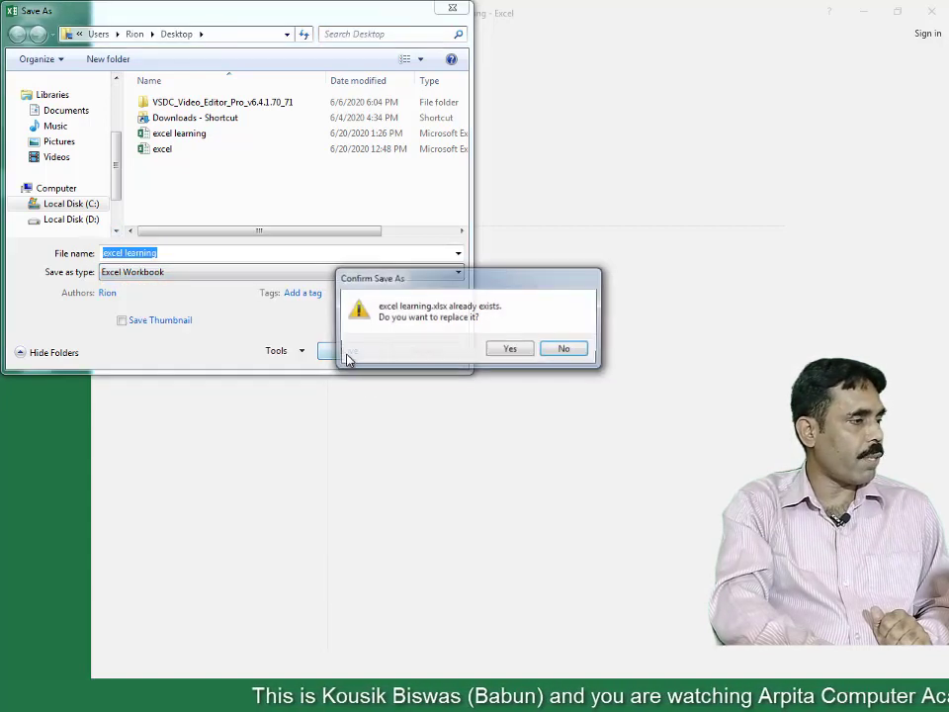
{"action": "left_click", "coordinate": [561, 351]}
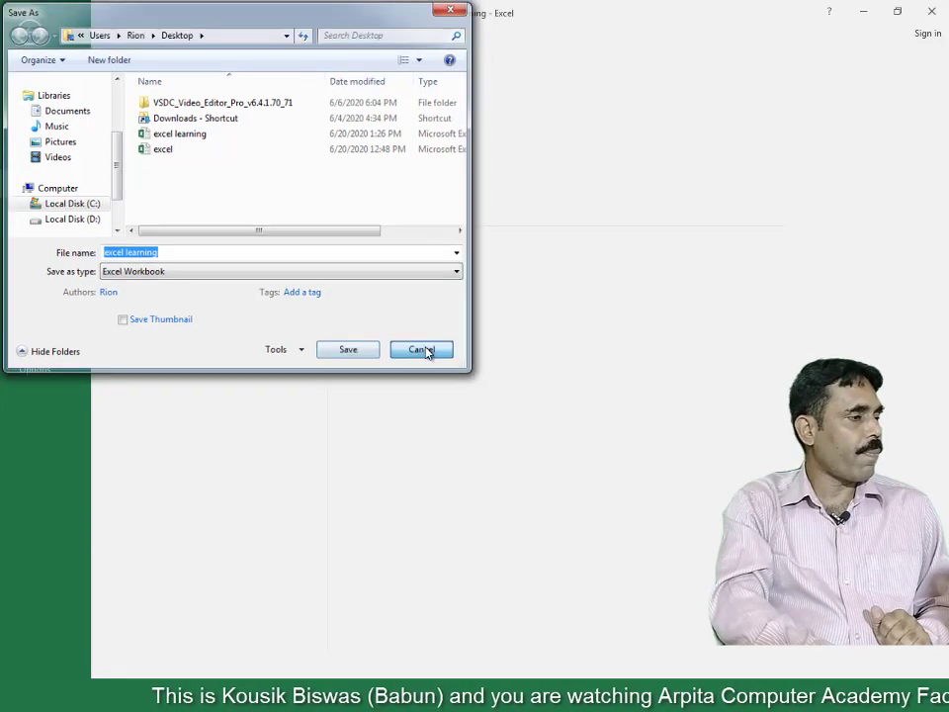
{"action": "left_click", "coordinate": [426, 351]}
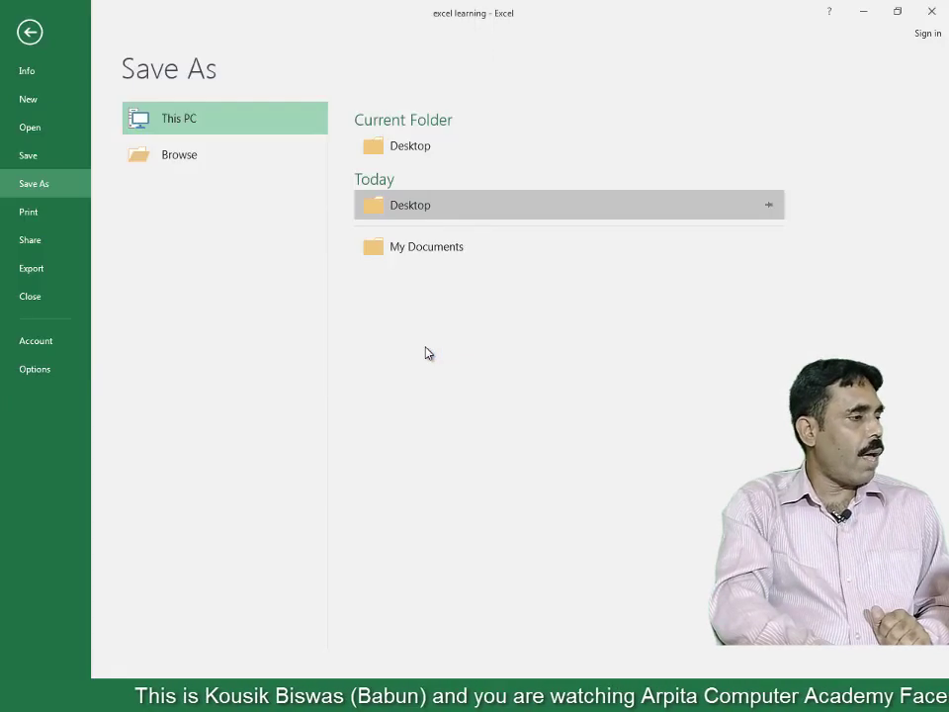
{"action": "left_click", "coordinate": [31, 33]}
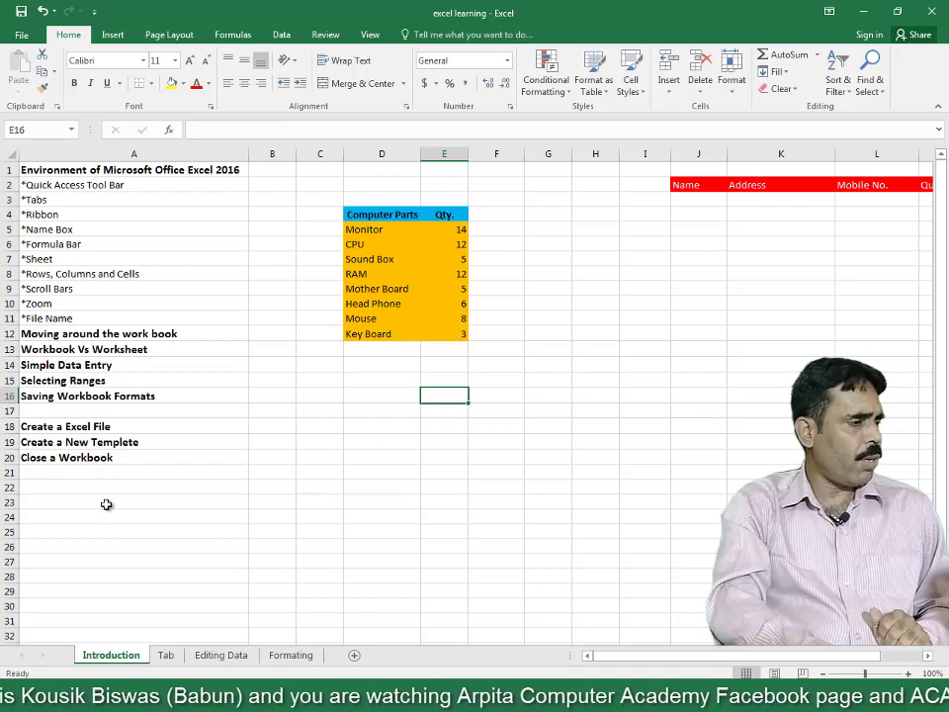
Step: Select A19 and create a workbook from the Billing Statement template, scrolling through it
{"action": "left_click", "coordinate": [128, 442]}
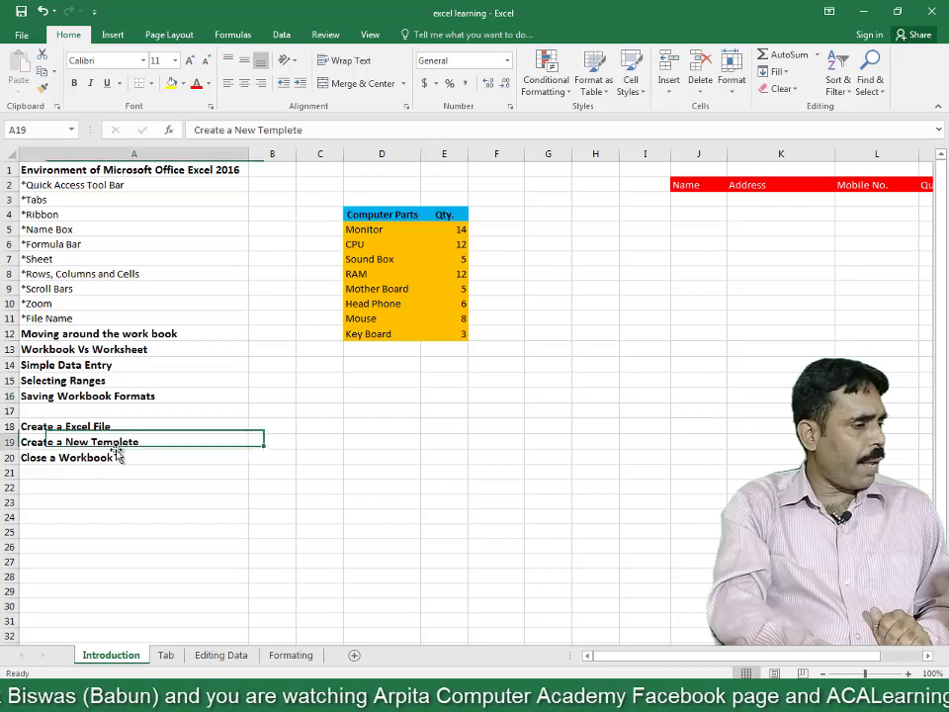
{"action": "left_click", "coordinate": [22, 37]}
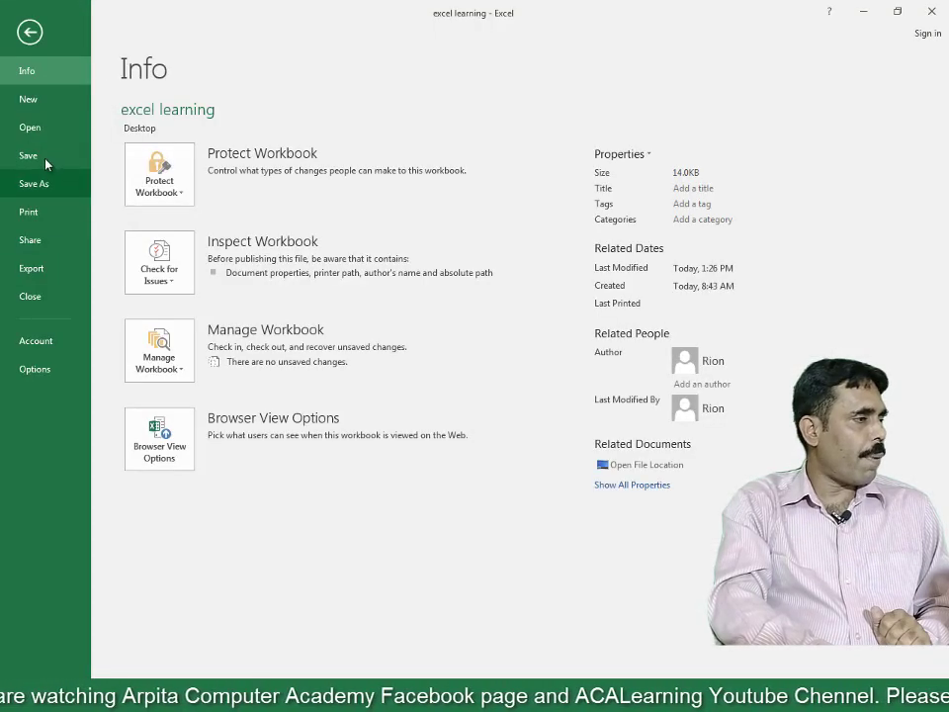
{"action": "left_click", "coordinate": [40, 130]}
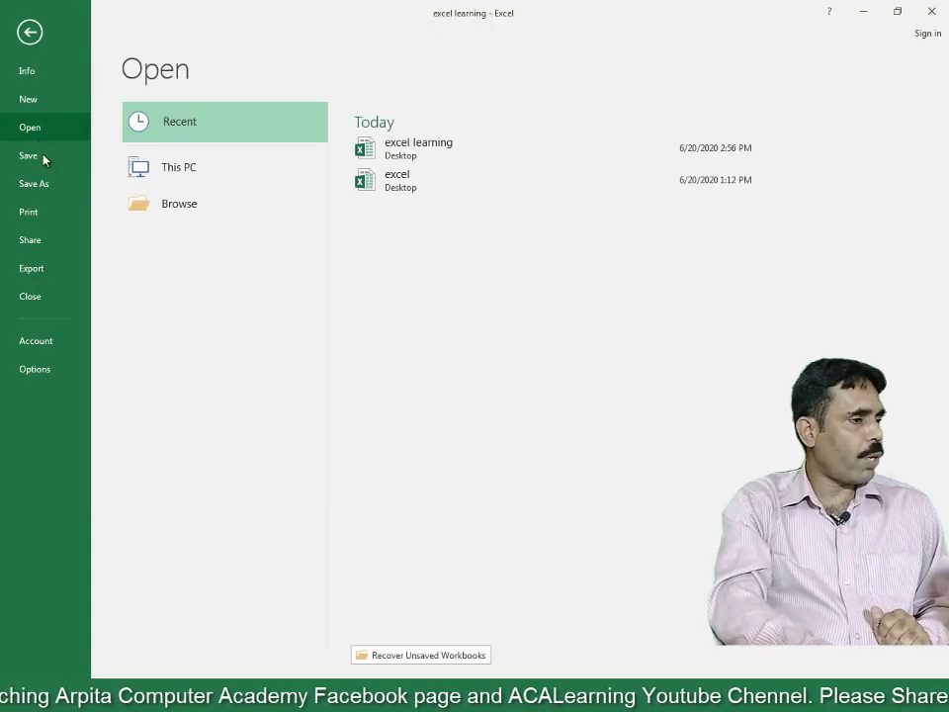
{"action": "left_click", "coordinate": [32, 102]}
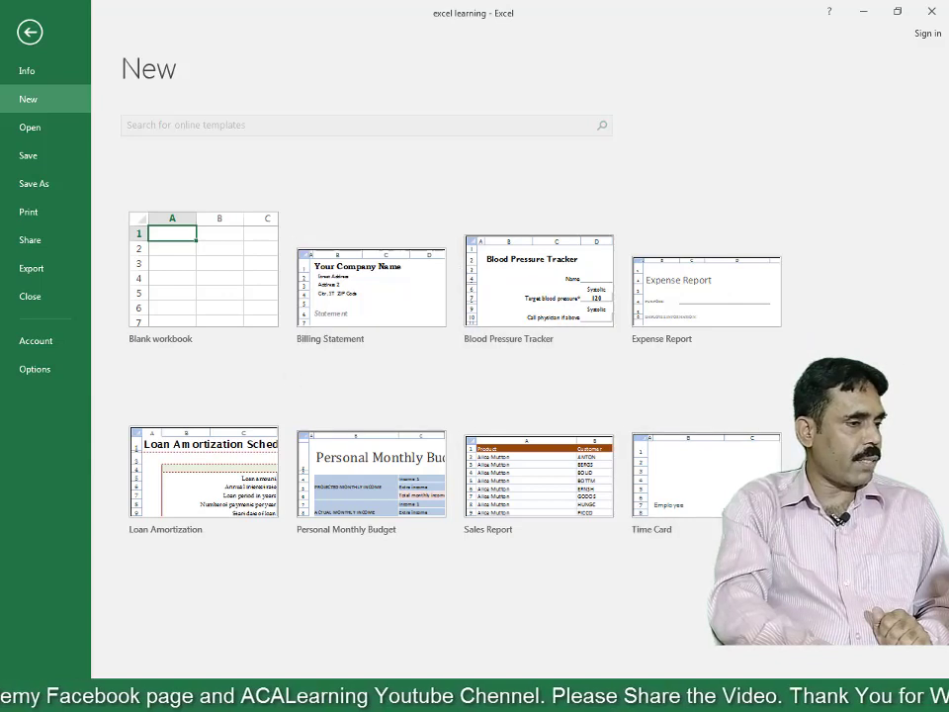
{"action": "left_click", "coordinate": [365, 293]}
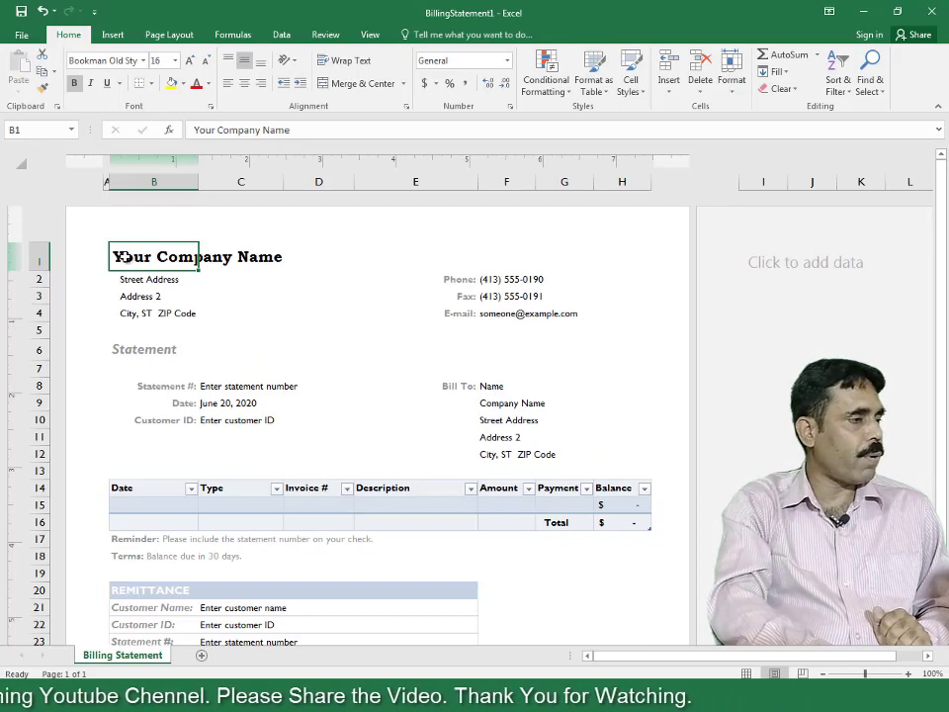
{"action": "scroll", "coordinate": [140, 287], "scroll_direction": "down", "scroll_amount": 3}
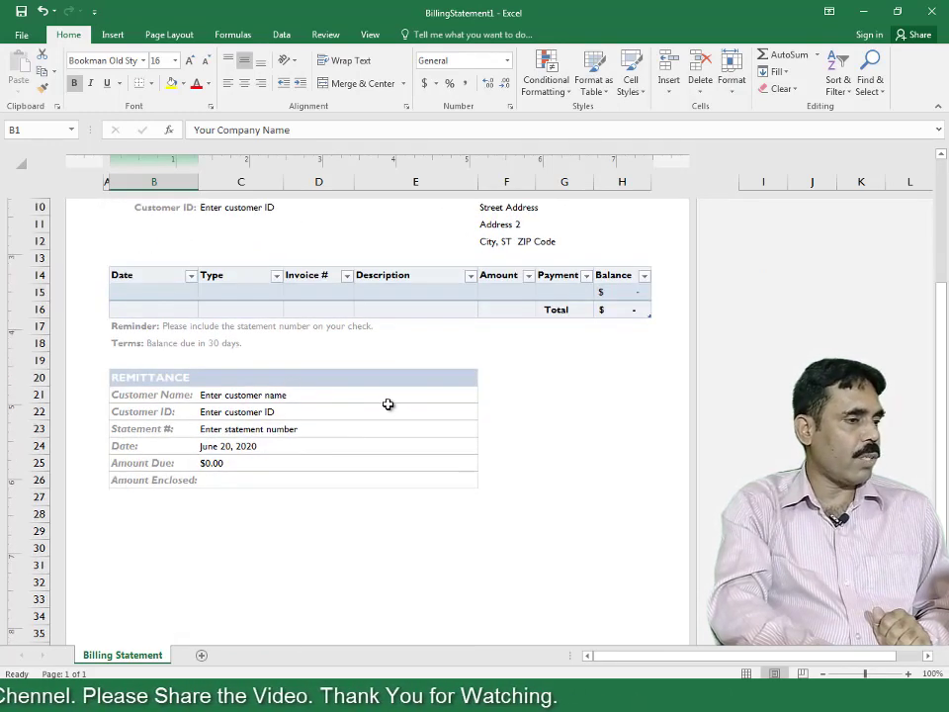
{"action": "scroll", "coordinate": [388, 404], "scroll_direction": "up", "scroll_amount": 3}
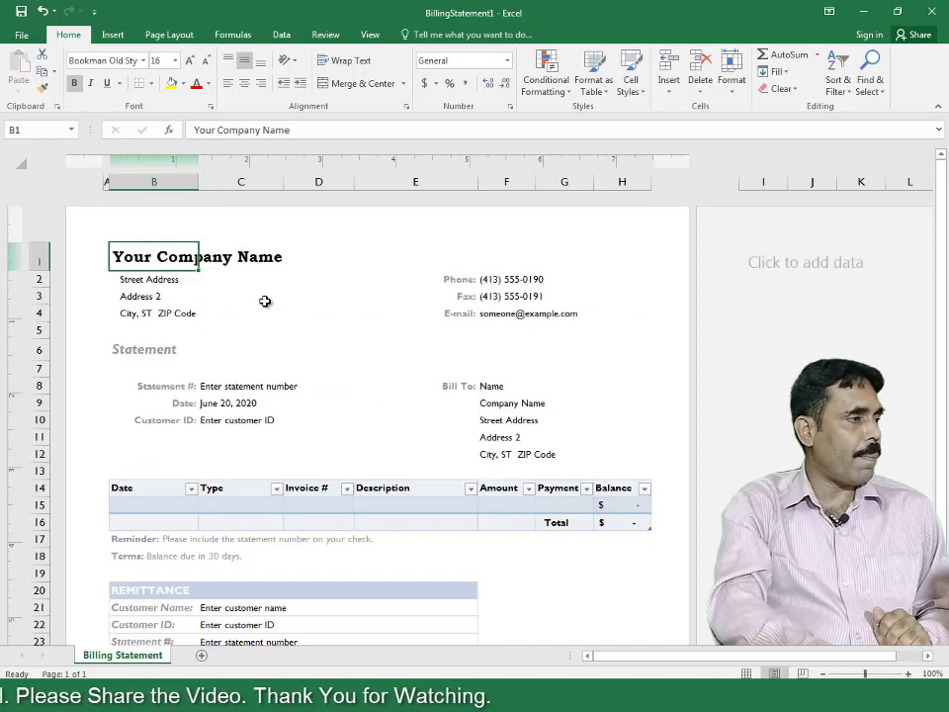
Step: Leave BillingStatement1 with Ctrl+W to get back to the excel learning workbook
{"action": "left_click", "coordinate": [22, 34]}
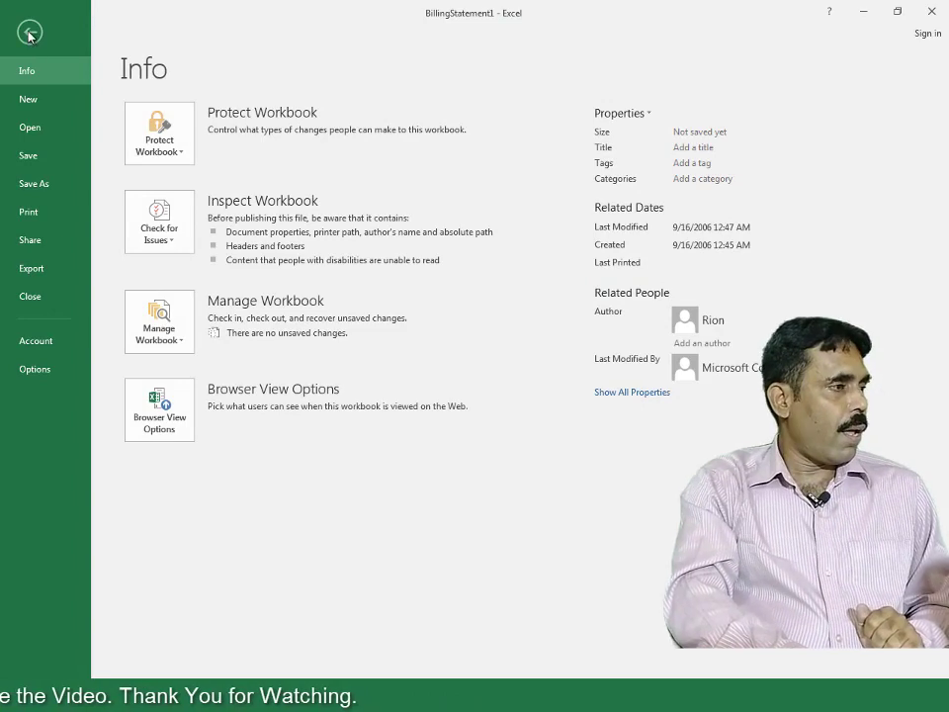
{"action": "left_click", "coordinate": [30, 34]}
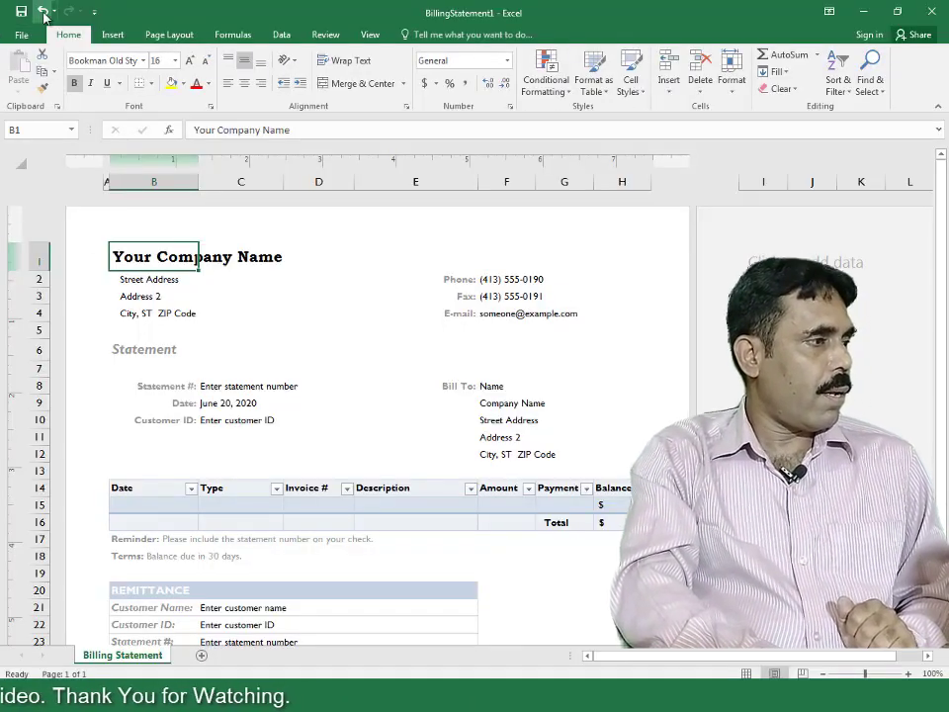
{"action": "key", "text": "ctrl+w"}
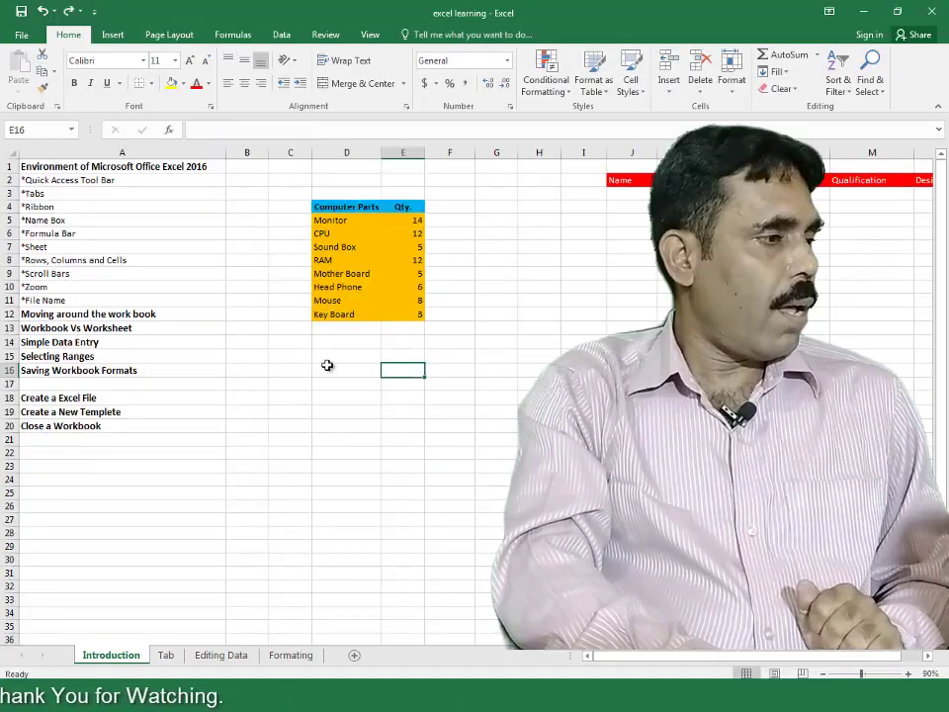